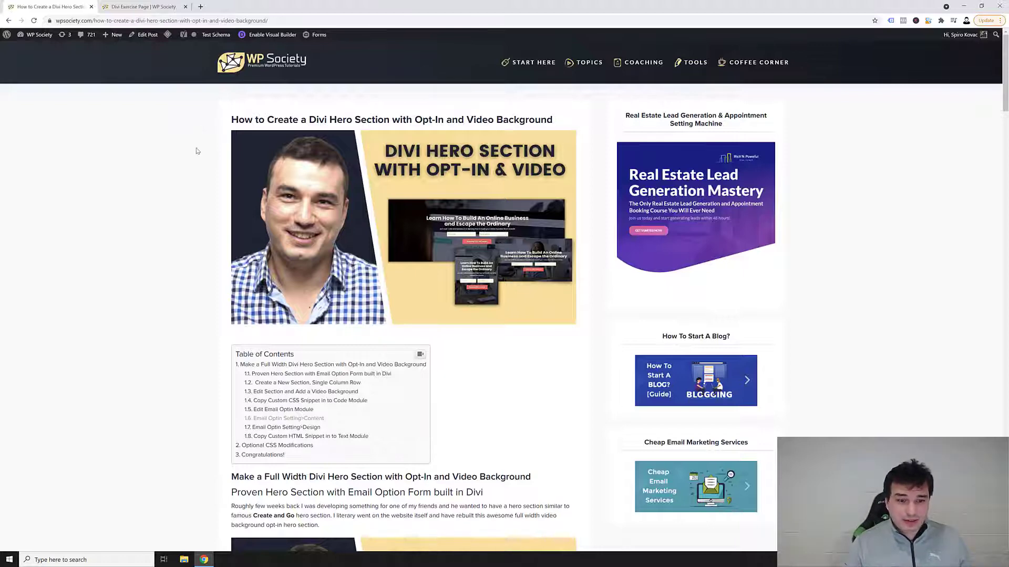
Step: Scroll the tutorial down to the preview image with the LIVE DEMO and DOWNLOAD buttons
{"action": "scroll", "coordinate": [252, 154], "scroll_direction": "down", "scroll_amount": 1}
{"action": "scroll", "coordinate": [252, 154], "scroll_direction": "down", "scroll_amount": 7}
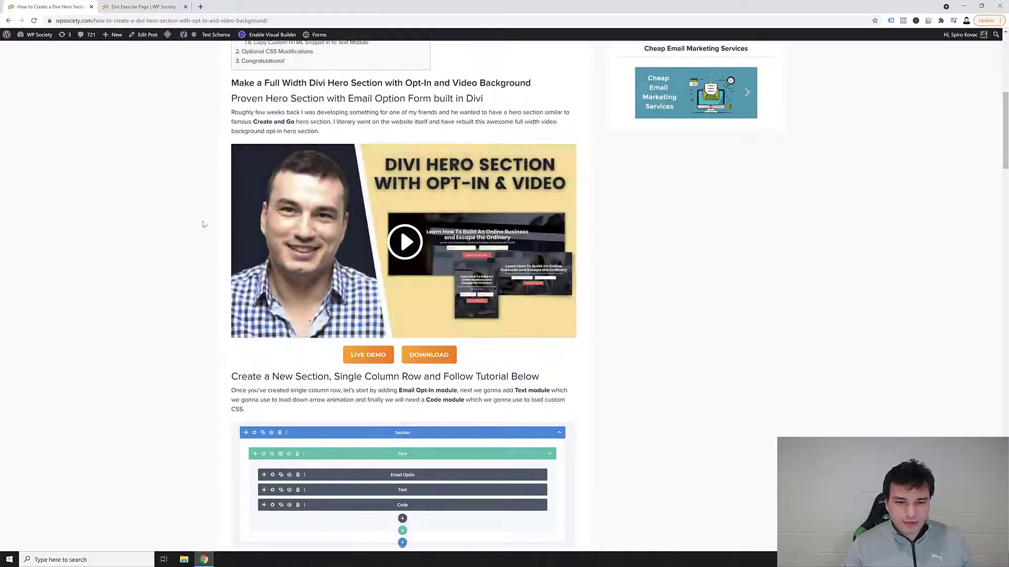
{"action": "scroll", "coordinate": [206, 238], "scroll_direction": "down", "scroll_amount": 2}
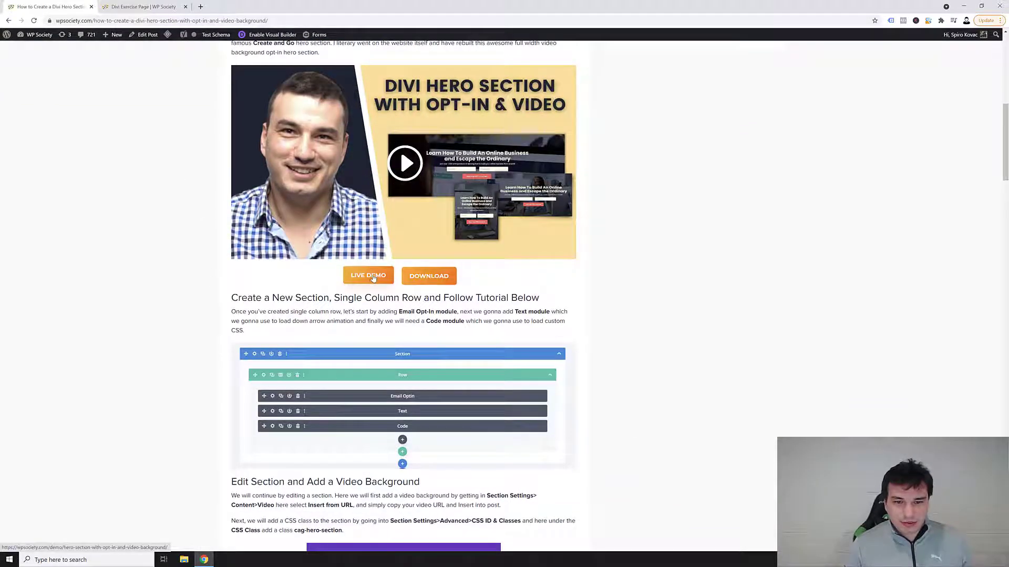
Step: View the live demo of the finished hero section in its own window, then close it
{"action": "left_click", "coordinate": [372, 278]}
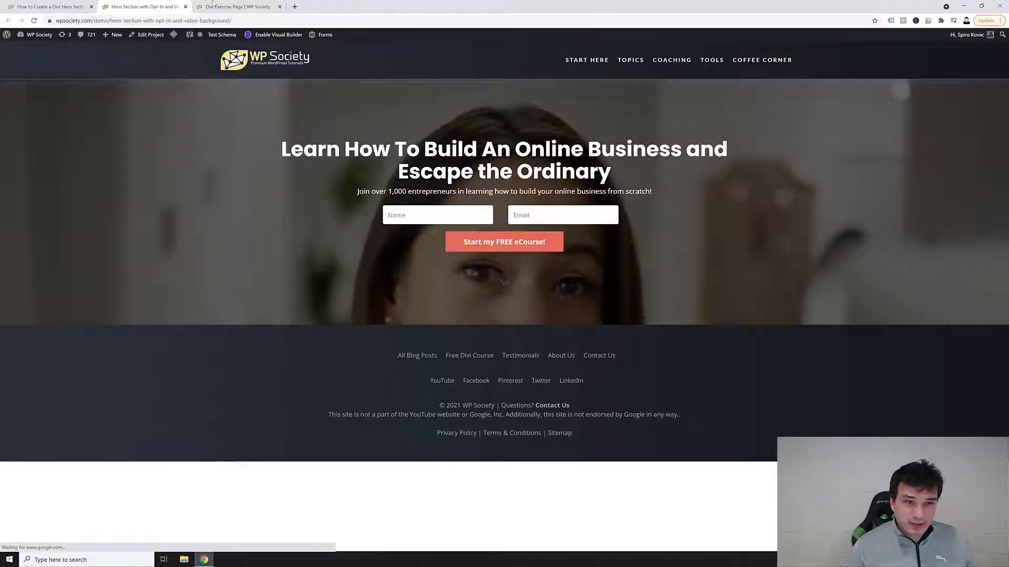
{"action": "left_click", "coordinate": [213, 7]}
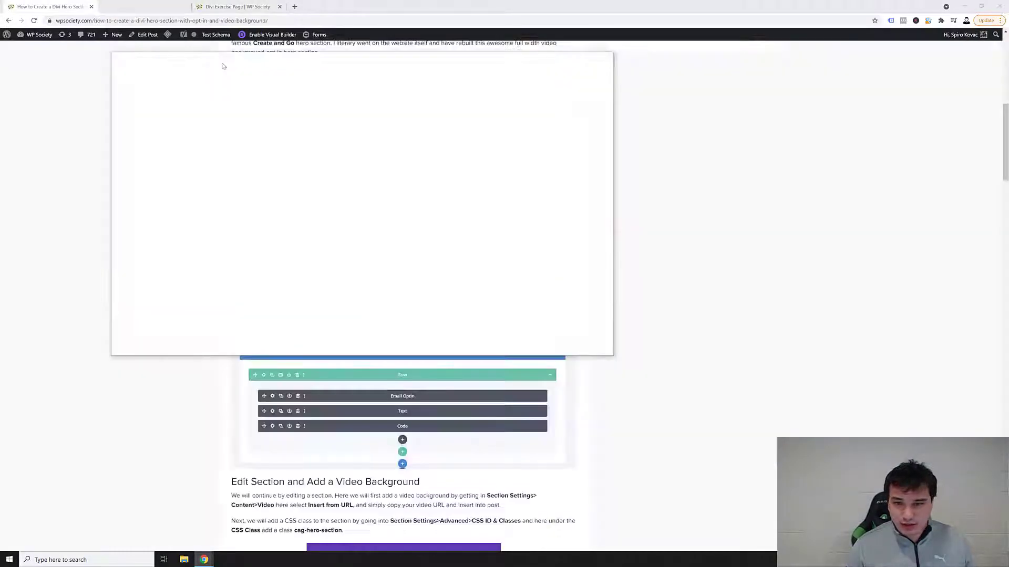
{"action": "key", "text": "ctrl+w"}
{"action": "double_click", "coordinate": [542, 7]}
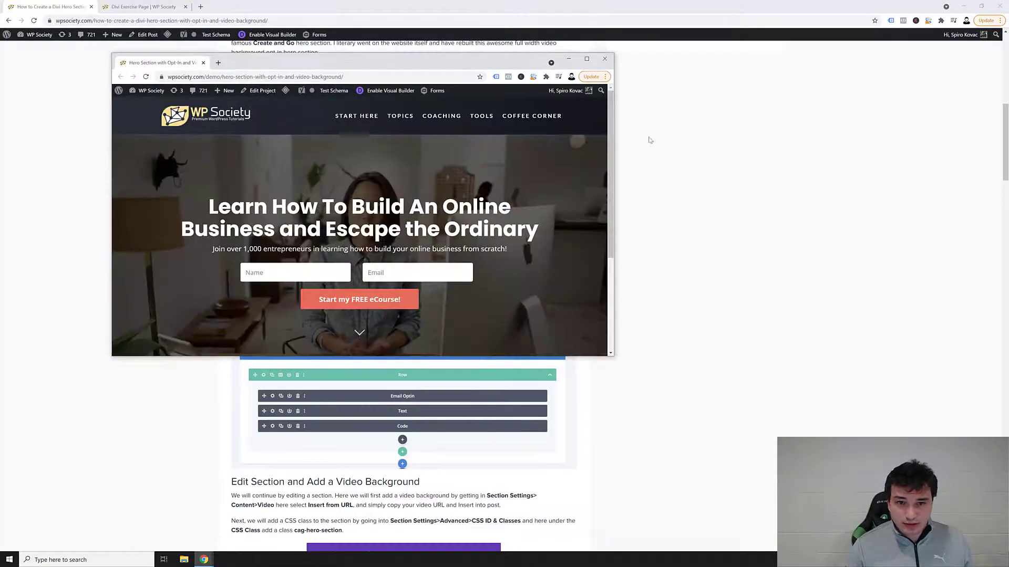
{"action": "left_click_drag", "start_coordinate": [620, 159], "coordinate": [751, 225]}
{"action": "left_click", "coordinate": [743, 60]}
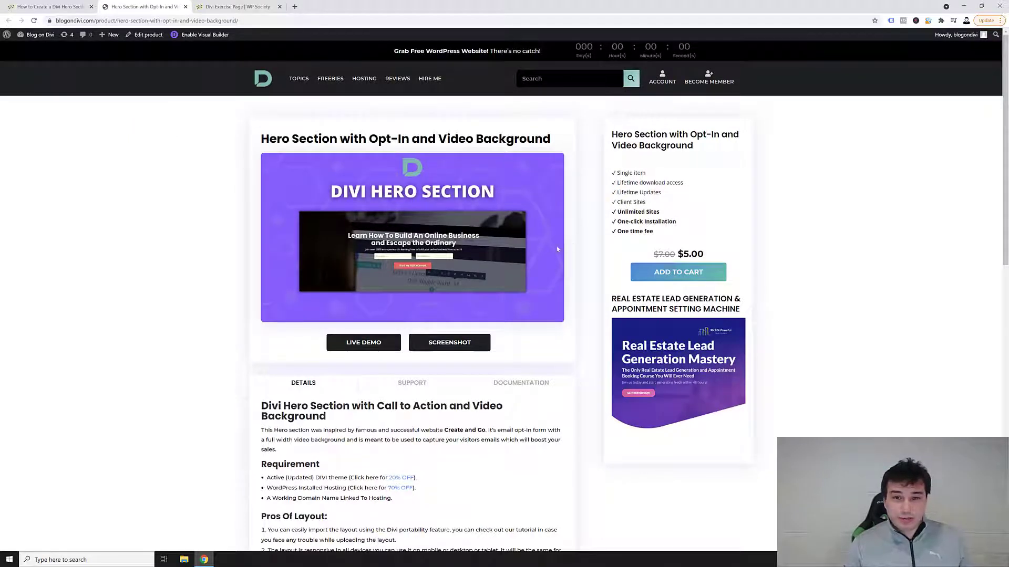
Step: Add the hero section layout to the cart and close the product page
{"action": "left_click_drag", "start_coordinate": [662, 251], "coordinate": [709, 254]}
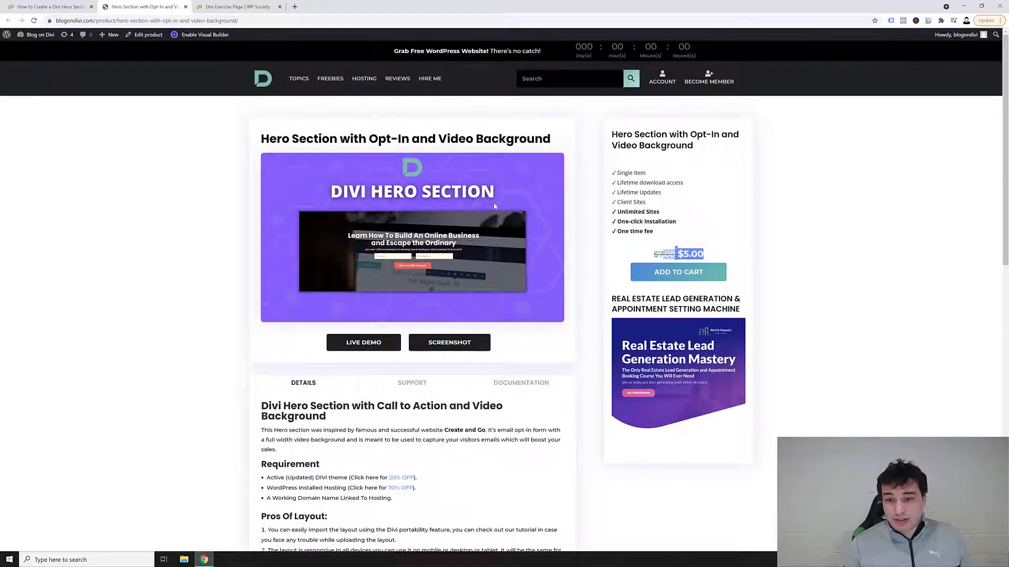
{"action": "left_click", "coordinate": [662, 272]}
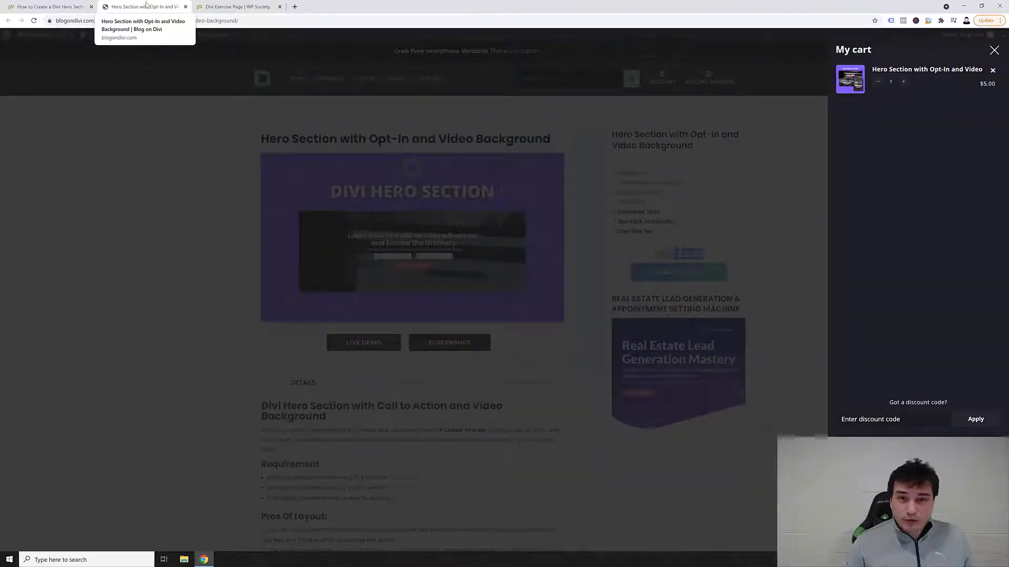
{"action": "left_click", "coordinate": [186, 6]}
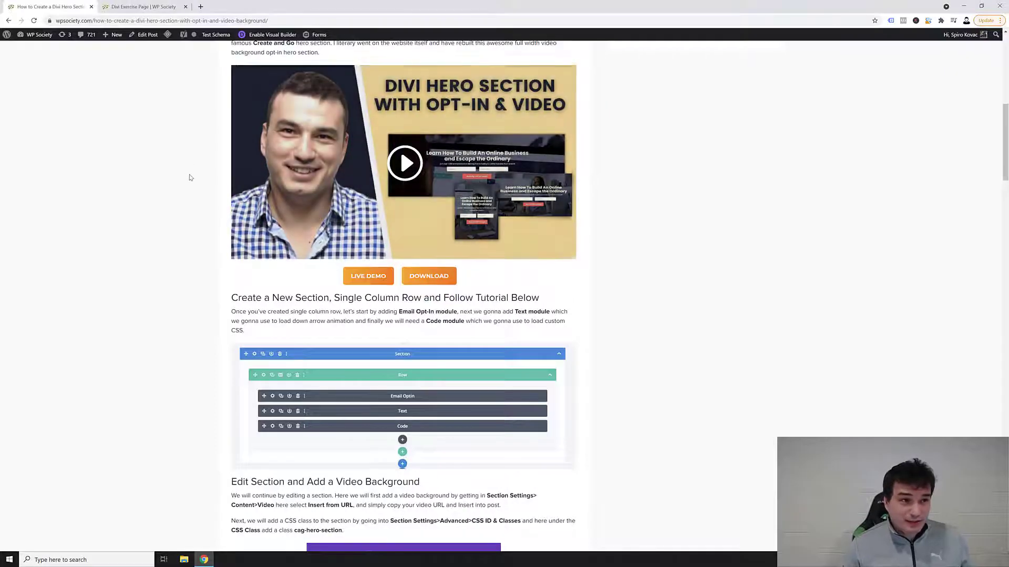
{"action": "scroll", "coordinate": [191, 178], "scroll_direction": "down", "scroll_amount": 2}
{"action": "scroll", "coordinate": [200, 164], "scroll_direction": "up", "scroll_amount": 11}
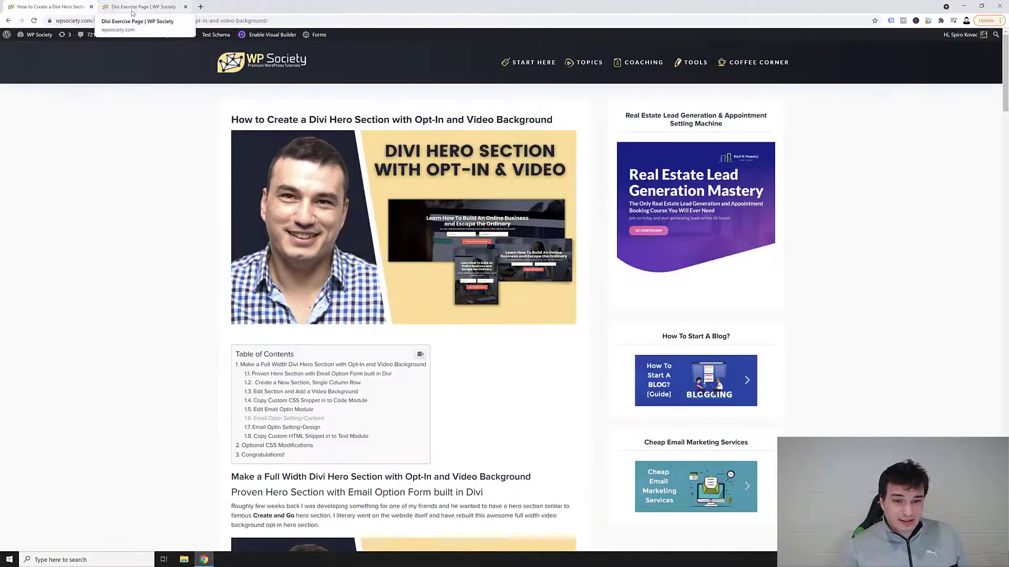
Step: On the Divi exercise page, add a one-column row containing an Email Optin module
{"action": "left_click", "coordinate": [138, 7]}
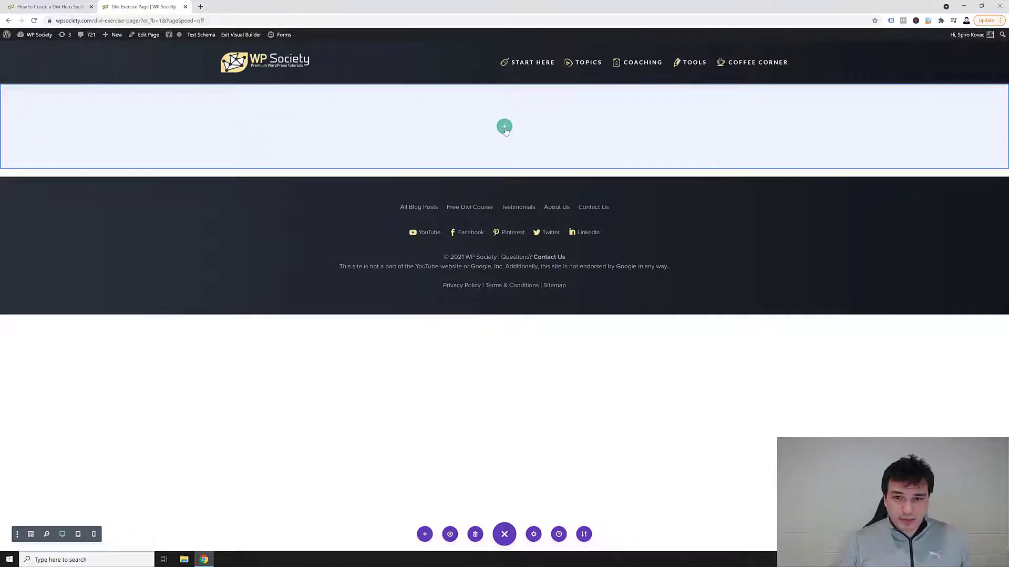
{"action": "left_click", "coordinate": [504, 127]}
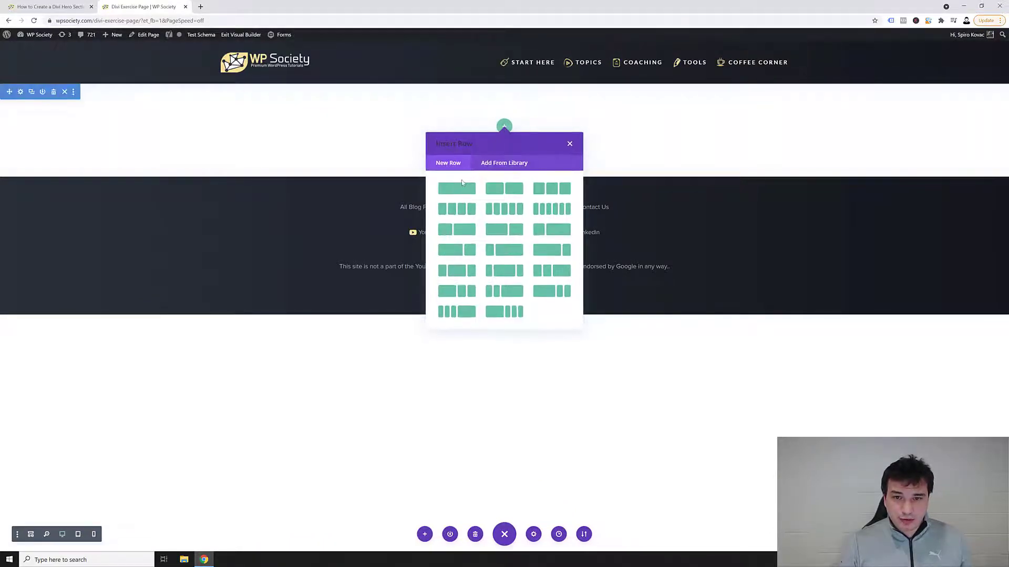
{"action": "left_click", "coordinate": [453, 188]}
{"action": "type", "text": "email"}
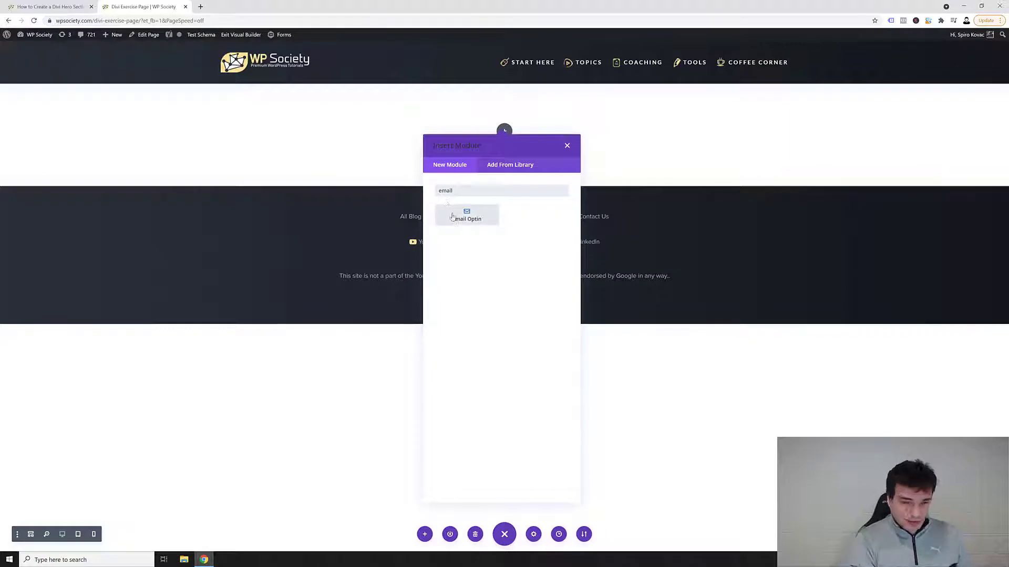
{"action": "left_click", "coordinate": [451, 219]}
Step: Insert and save a Text module below the opt-in, then start adding the Code module
{"action": "left_click", "coordinate": [504, 222]}
{"action": "type", "text": "text"}
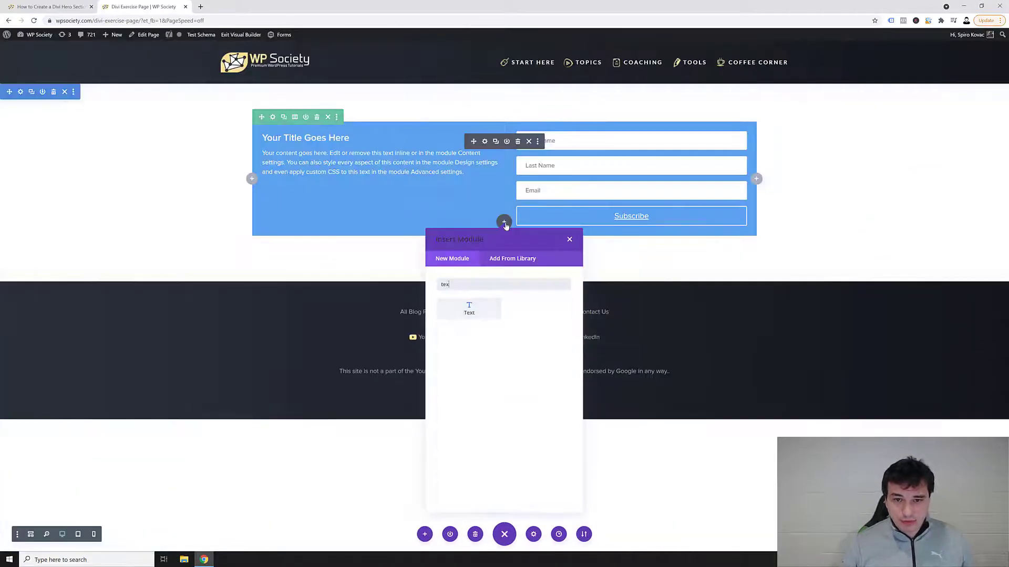
{"action": "left_click", "coordinate": [468, 309]}
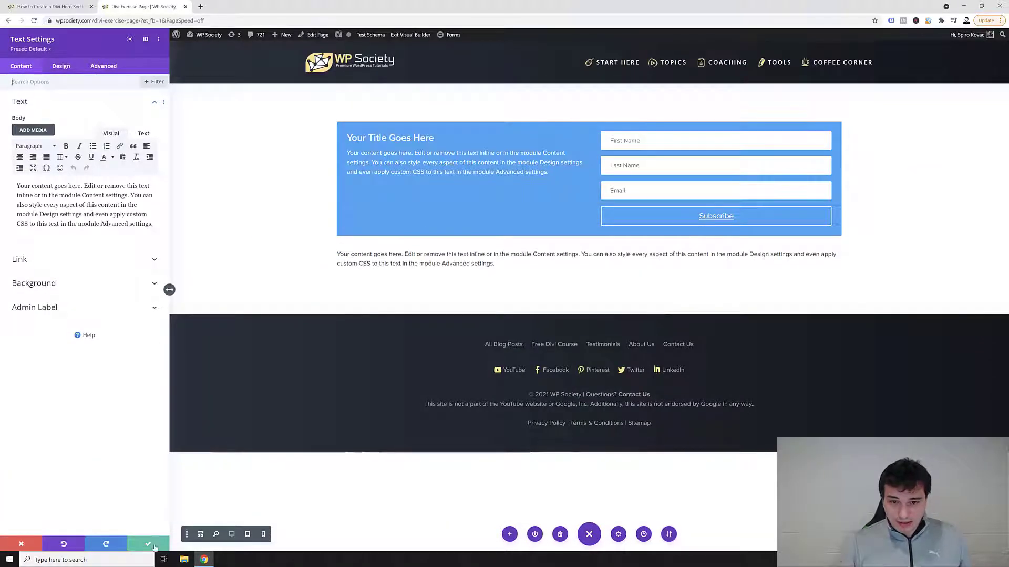
{"action": "left_click", "coordinate": [148, 543]}
{"action": "left_click", "coordinate": [588, 274]}
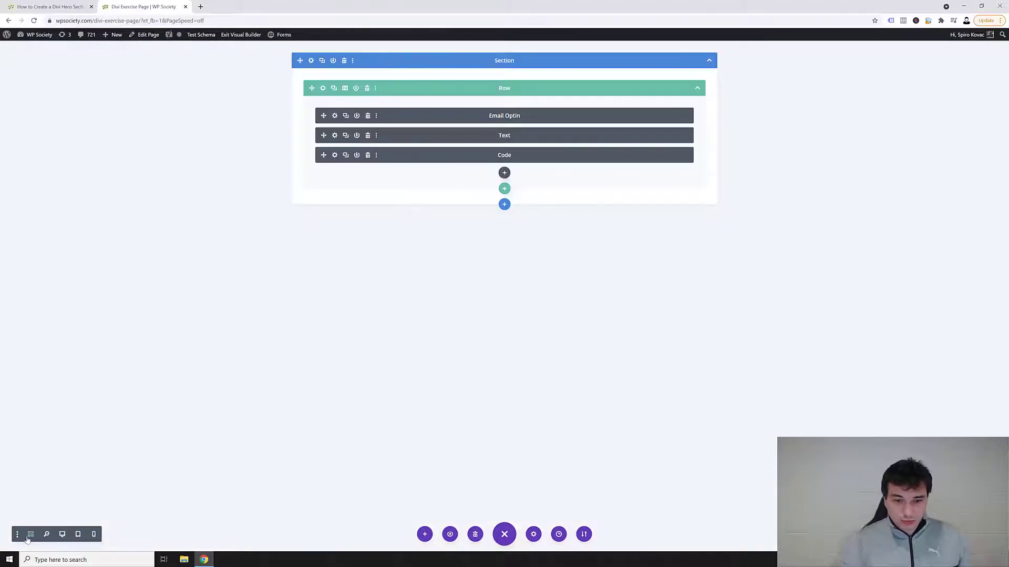
Step: Copy the class name cag-hero-section from the tutorial article
{"action": "key", "text": "ctrl+Tab"}
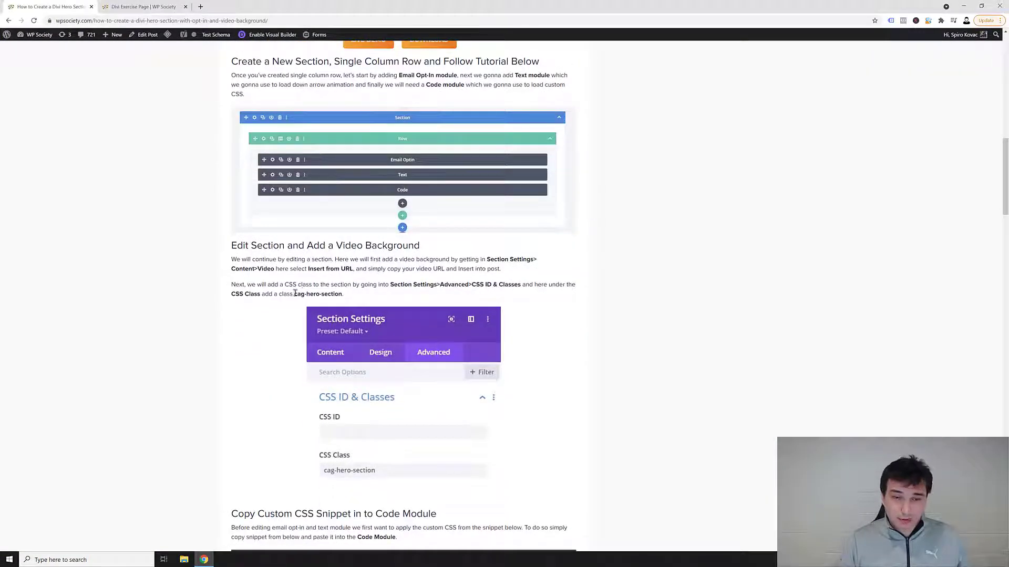
{"action": "left_click_drag", "start_coordinate": [294, 293], "coordinate": [339, 295]}
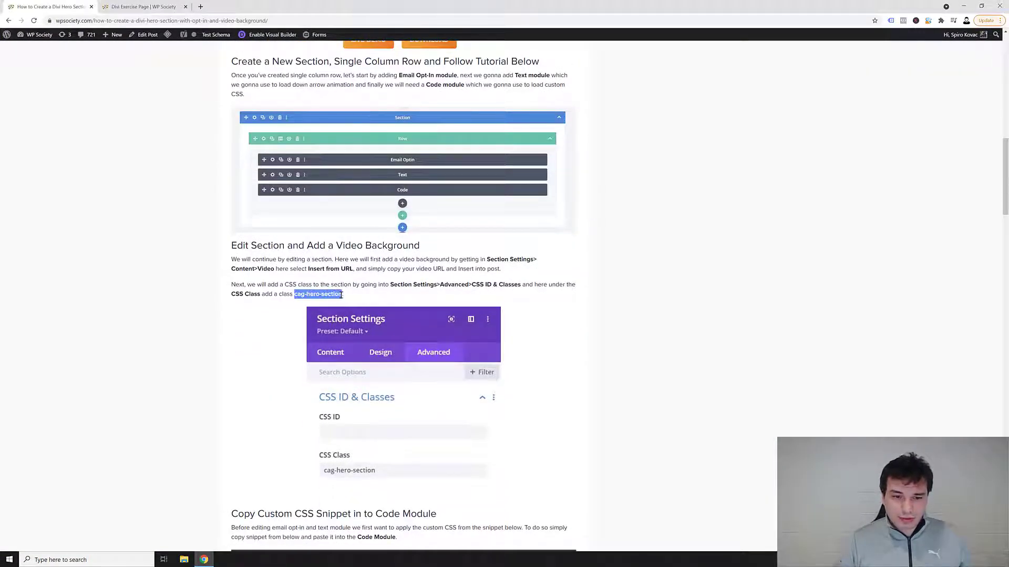
{"action": "right_click", "coordinate": [342, 295]}
{"action": "left_click", "coordinate": [351, 301]}
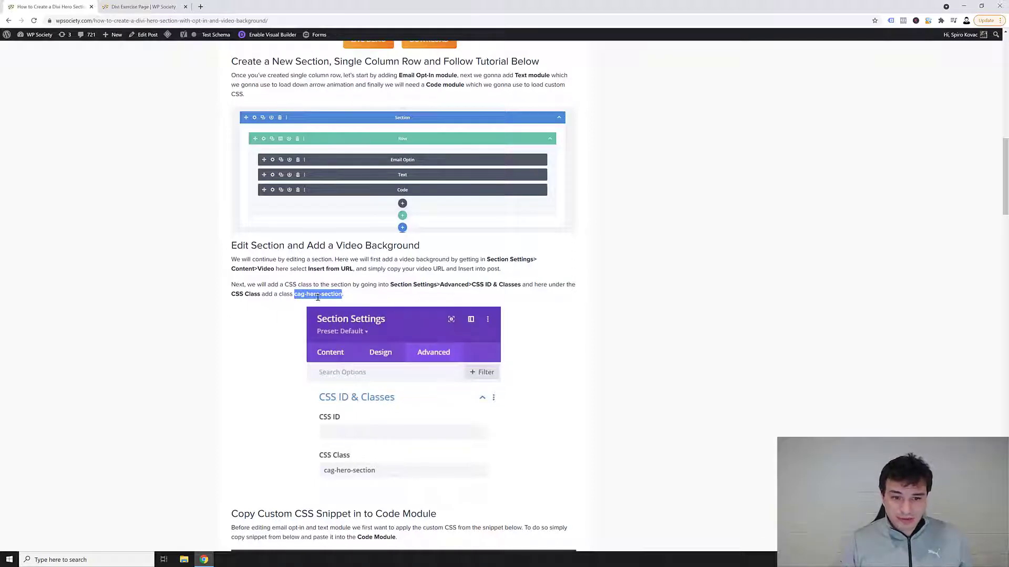
Step: Put cag-hero-section in the section's Advanced CSS Class field and save the settings
{"action": "left_click", "coordinate": [143, 6]}
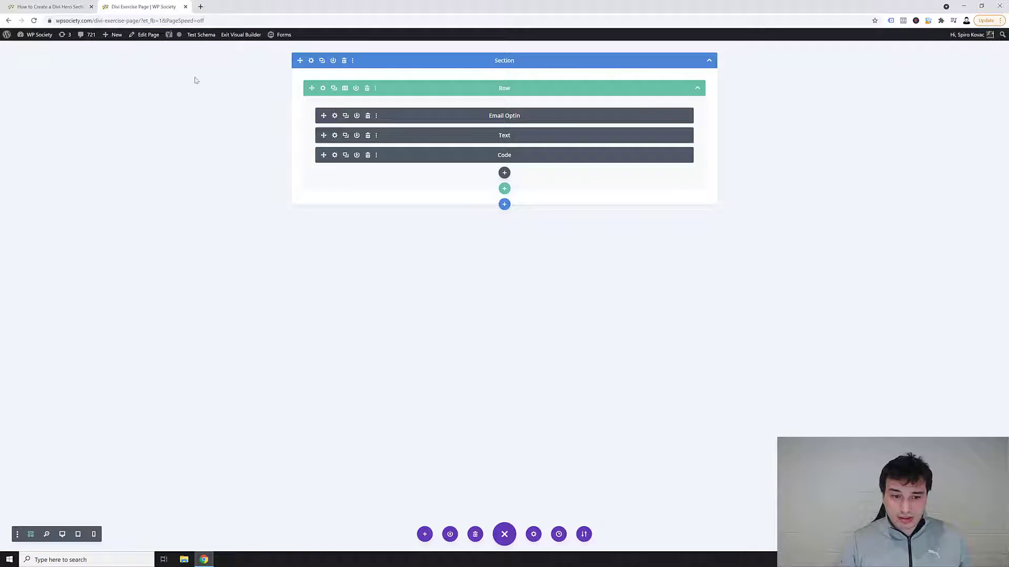
{"action": "left_click", "coordinate": [310, 61]}
{"action": "left_click", "coordinate": [101, 66]}
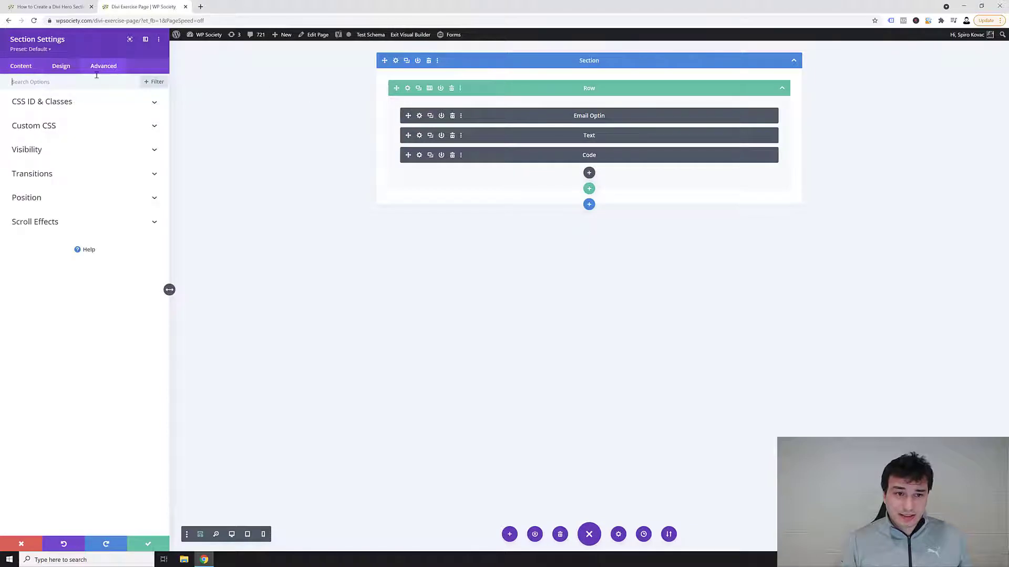
{"action": "left_click", "coordinate": [53, 103]}
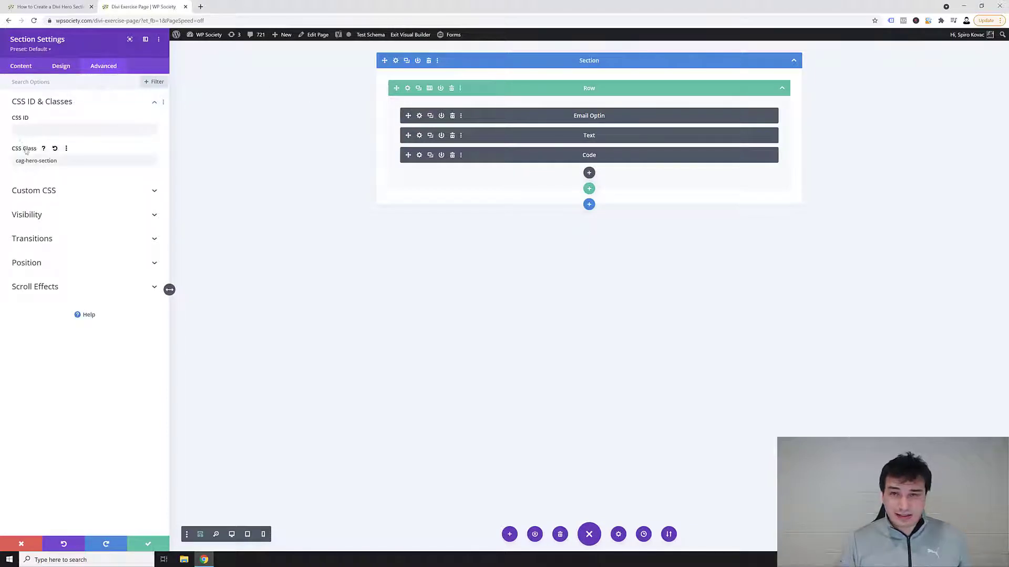
{"action": "left_click_drag", "start_coordinate": [17, 161], "coordinate": [67, 164]}
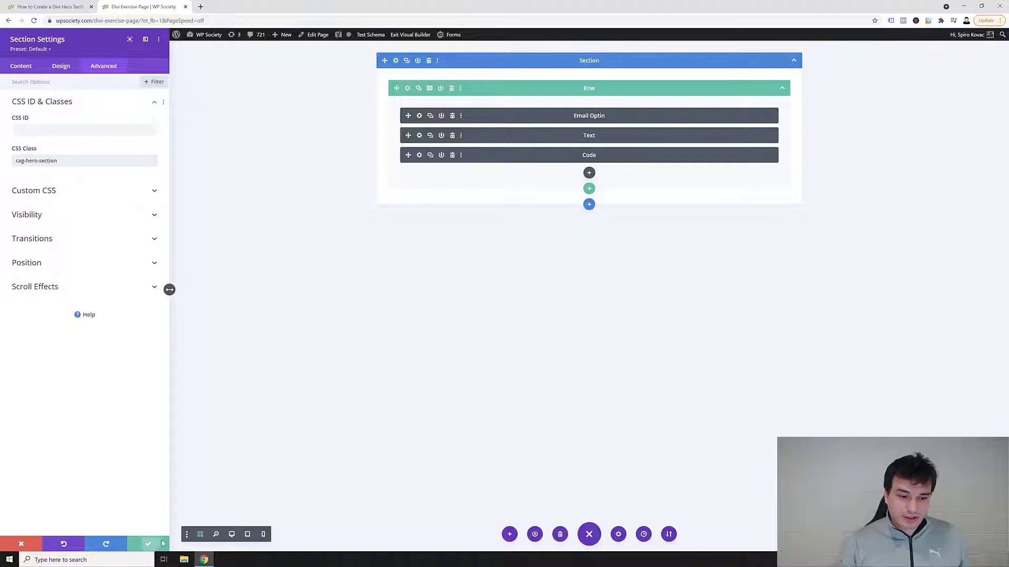
{"action": "left_click", "coordinate": [149, 544]}
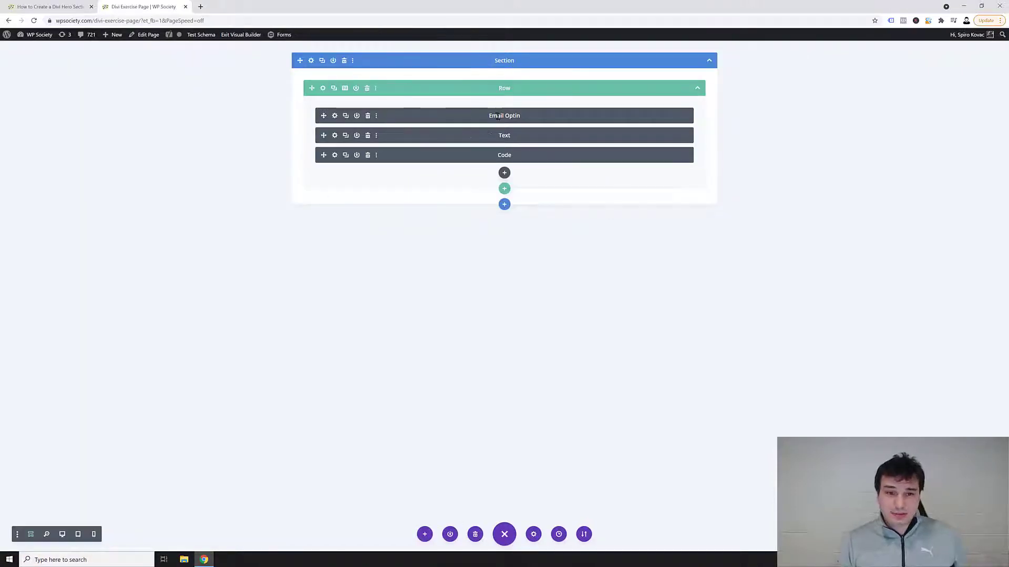
{"action": "key", "text": "ctrl+Page_Up"}
Step: Select and copy the tutorial's custom hero CSS snippet
{"action": "scroll", "coordinate": [251, 173], "scroll_direction": "up", "scroll_amount": 2}
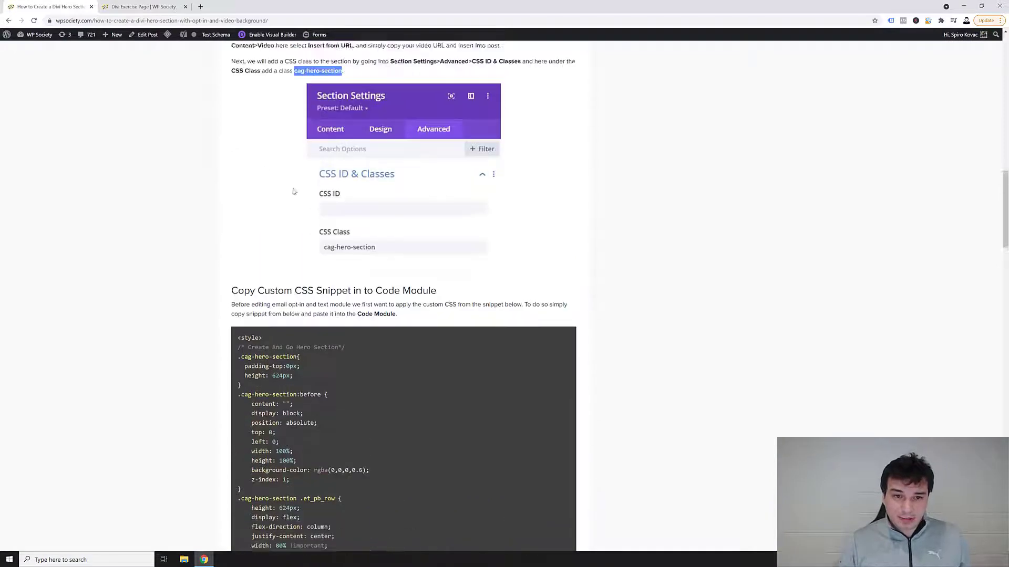
{"action": "scroll", "coordinate": [294, 198], "scroll_direction": "down", "scroll_amount": 1}
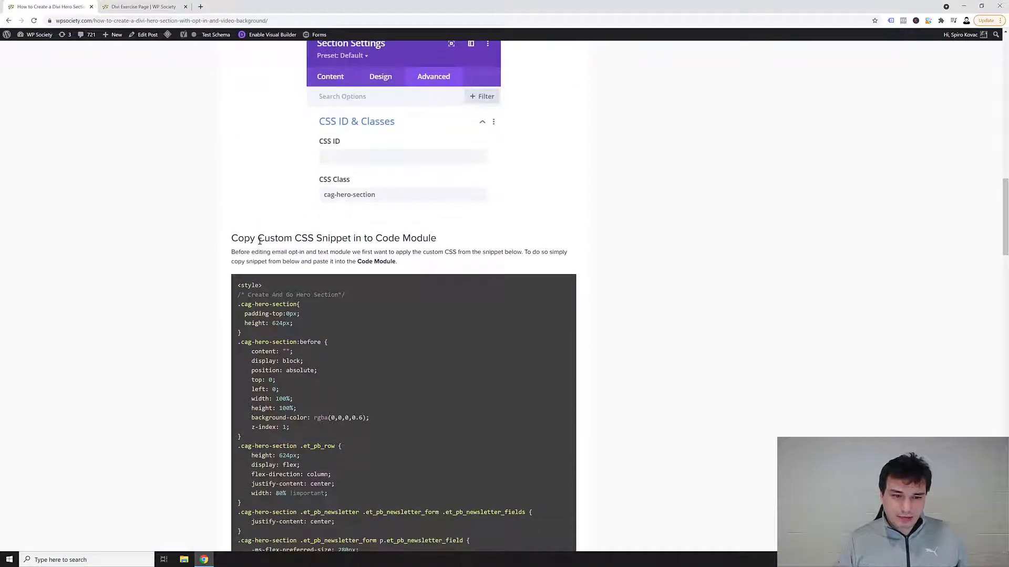
{"action": "scroll", "coordinate": [259, 241], "scroll_direction": "down", "scroll_amount": 2}
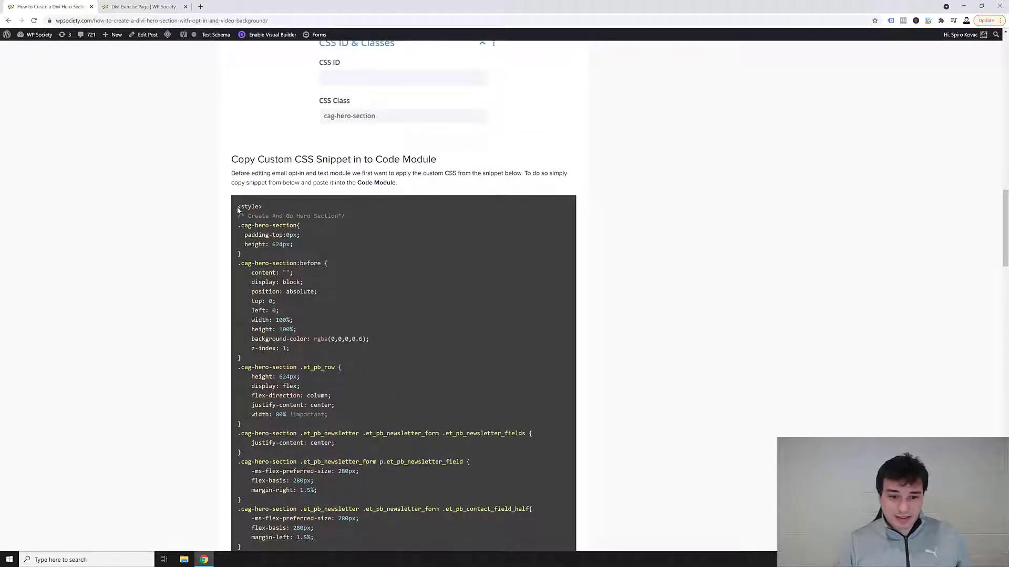
{"action": "left_click_drag", "start_coordinate": [238, 211], "coordinate": [291, 120]}
{"action": "scroll", "coordinate": [263, 247], "scroll_direction": "down", "scroll_amount": 15}
{"action": "scroll", "coordinate": [291, 121], "scroll_direction": "up", "scroll_amount": 1}
{"action": "right_click", "coordinate": [292, 82]}
{"action": "left_click", "coordinate": [310, 88]}
Step: Paste the CSS into the Code module's settings and save it
{"action": "left_click", "coordinate": [131, 10]}
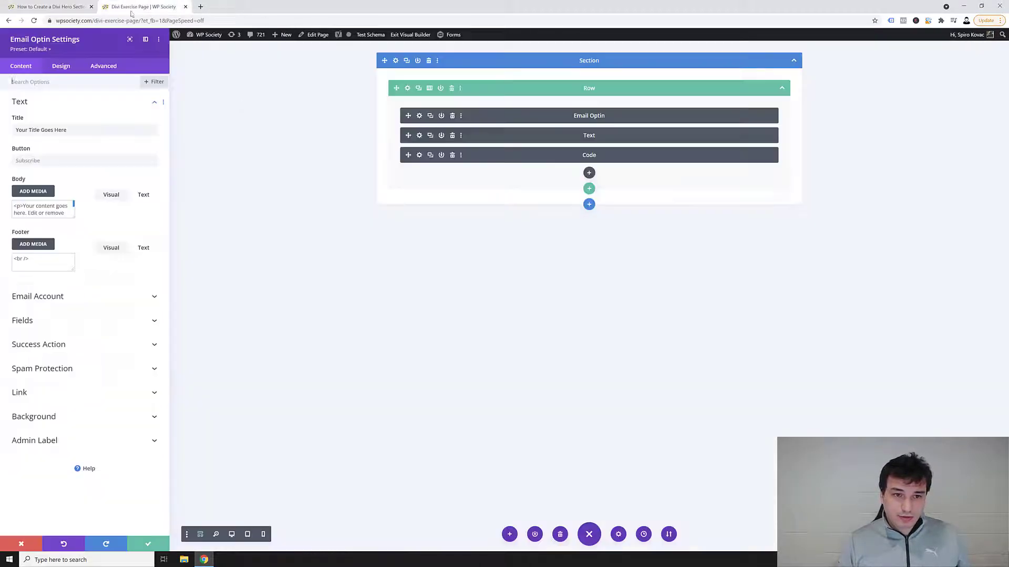
{"action": "left_click", "coordinate": [419, 155]}
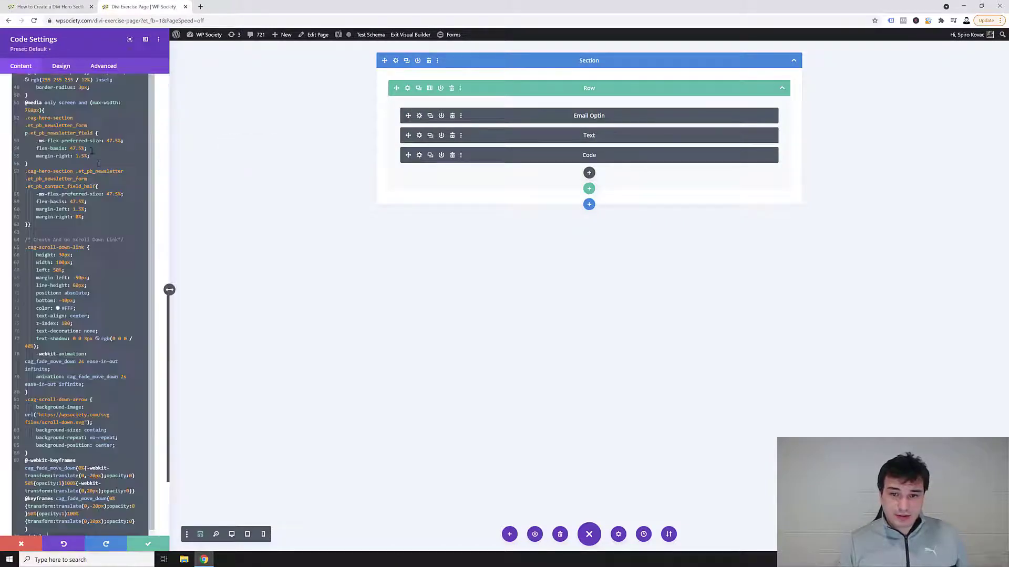
{"action": "left_click", "coordinate": [148, 544]}
Step: Copy the title 'Learn How To Build An Online Business and Escape the Ordinary' from the tutorial
{"action": "key", "text": "ctrl+shift+Tab"}
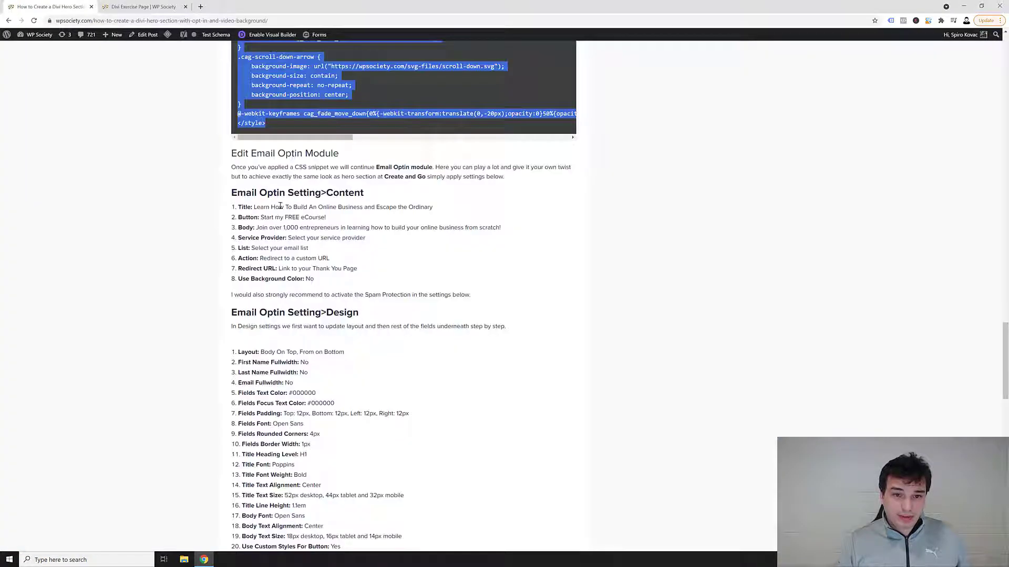
{"action": "left_click_drag", "start_coordinate": [243, 207], "coordinate": [333, 279]}
{"action": "left_click_drag", "start_coordinate": [326, 193], "coordinate": [370, 197]}
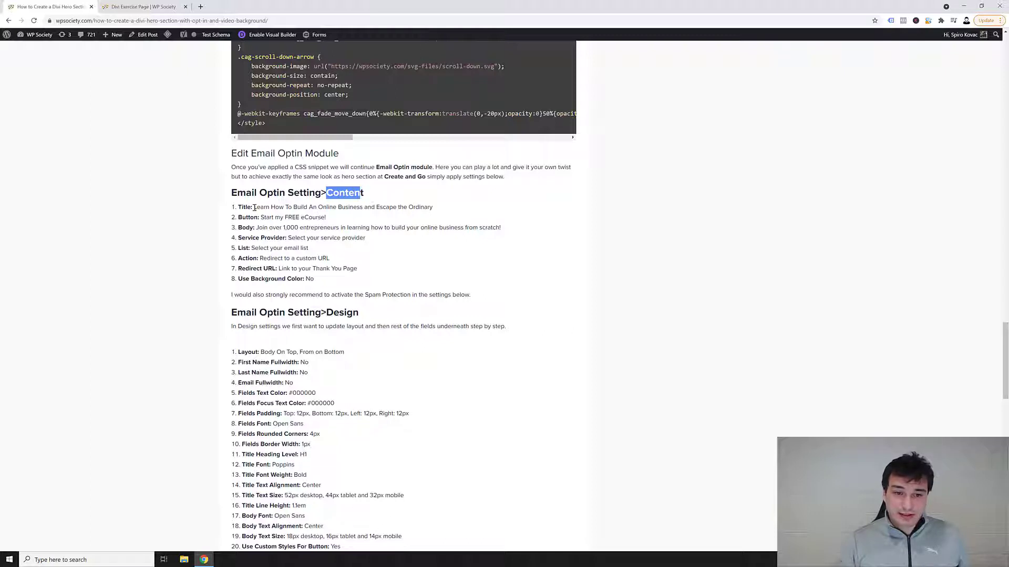
{"action": "left_click_drag", "start_coordinate": [254, 207], "coordinate": [449, 208]}
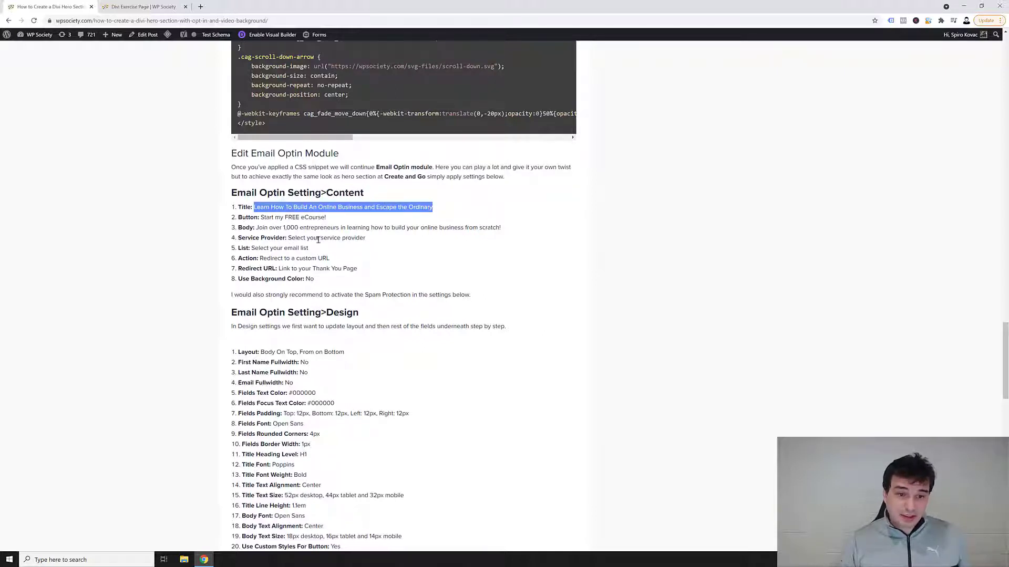
{"action": "right_click", "coordinate": [374, 206]}
{"action": "left_click", "coordinate": [394, 218]}
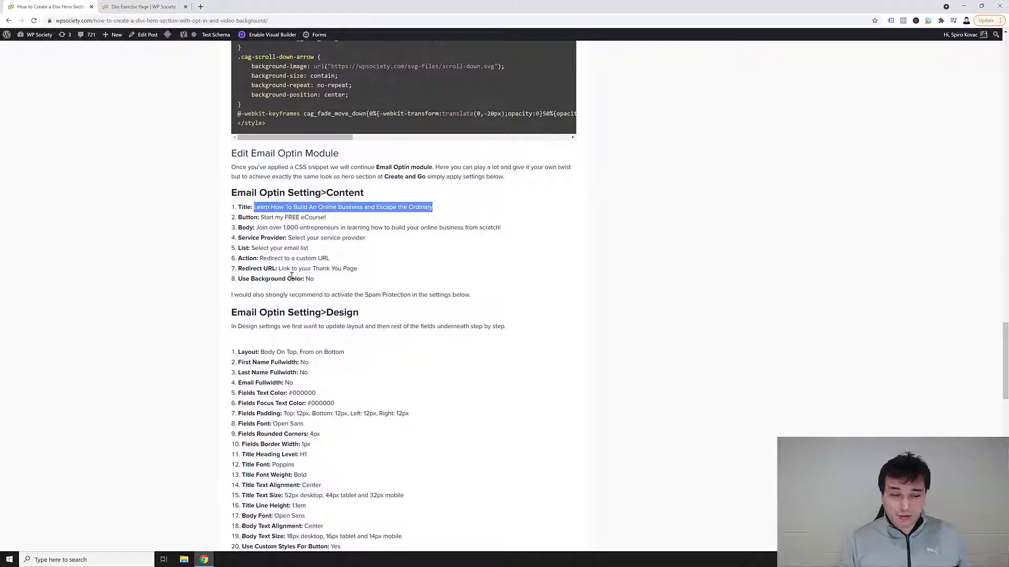
Step: Paste the copied title, the 'Start my FREE eCourse!' button label and the new body text into the opt-in
{"action": "left_click", "coordinate": [140, 7]}
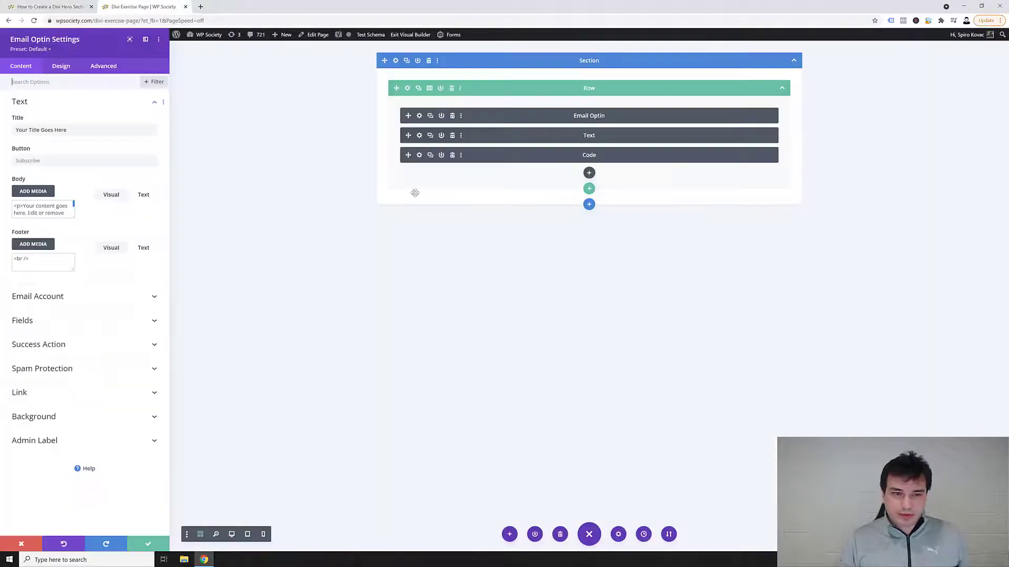
{"action": "left_click", "coordinate": [200, 534]}
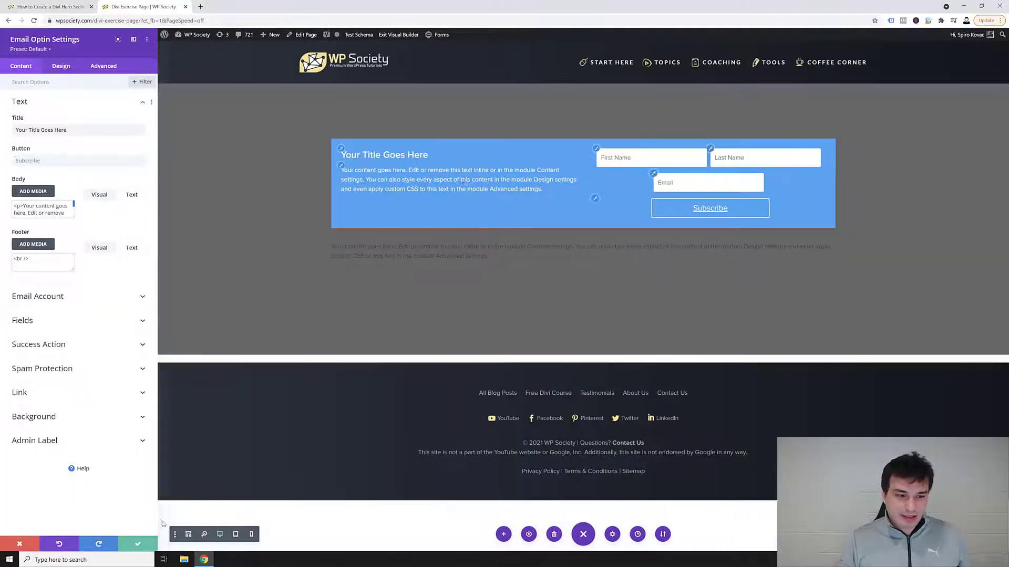
{"action": "left_click", "coordinate": [188, 534]}
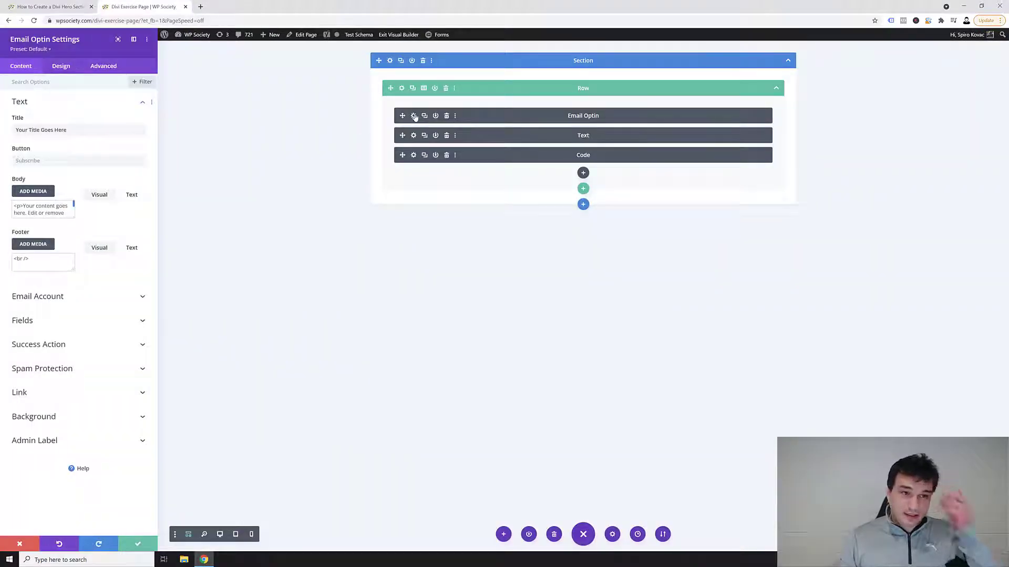
{"action": "triple_click", "coordinate": [74, 135]}
{"action": "key", "text": "ctrl+v"}
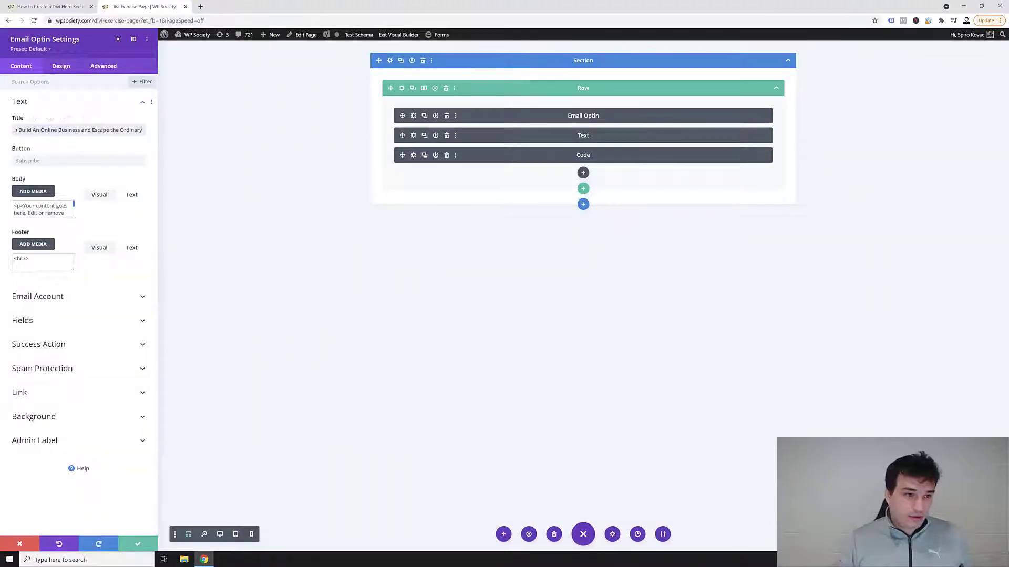
{"action": "left_click", "coordinate": [79, 160]}
{"action": "key", "text": "ctrl+v"}
{"action": "left_click", "coordinate": [43, 209]}
{"action": "key", "text": "ctrl+a"}
{"action": "key", "text": "ctrl+v"}
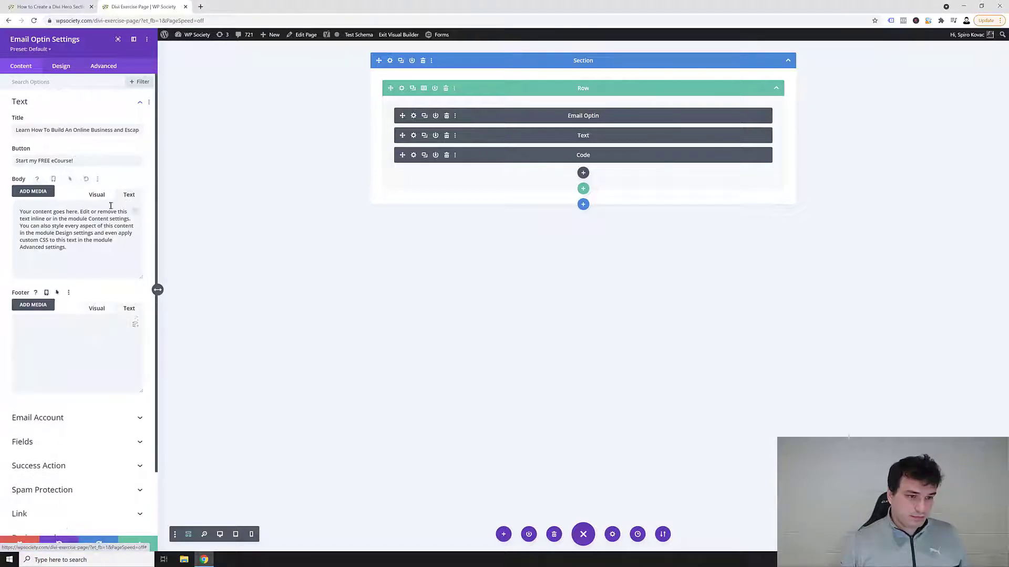
Step: Set the opt-in's email account provider to GetResponse
{"action": "scroll", "coordinate": [86, 326], "scroll_direction": "down", "scroll_amount": 2}
{"action": "left_click", "coordinate": [73, 342]}
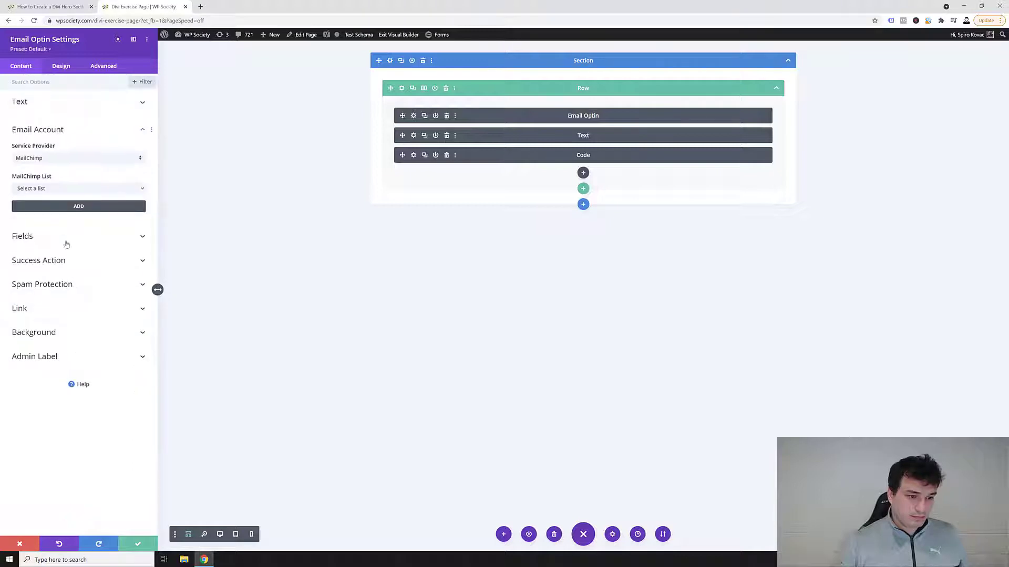
{"action": "left_click", "coordinate": [32, 163]}
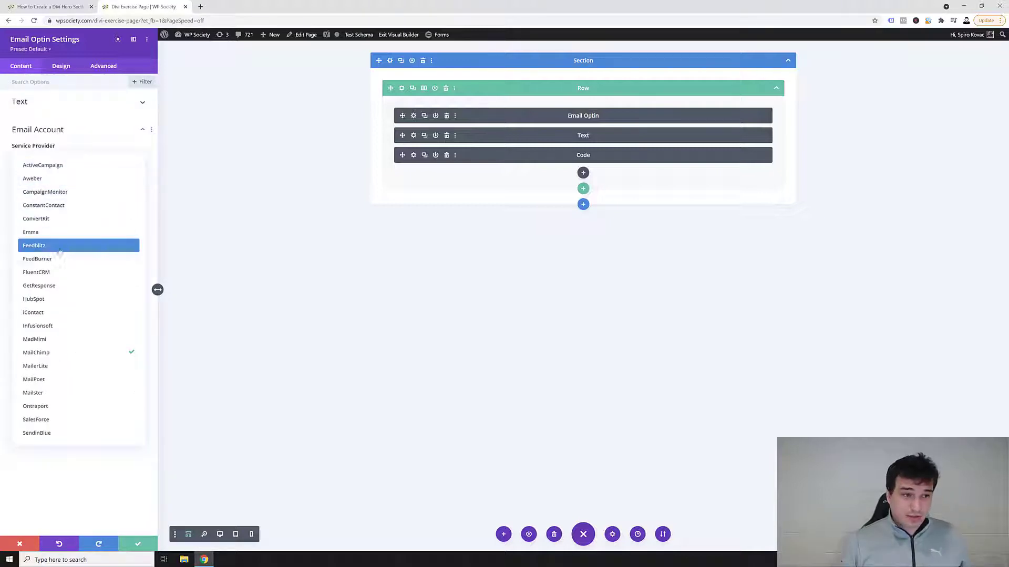
{"action": "left_click", "coordinate": [57, 291]}
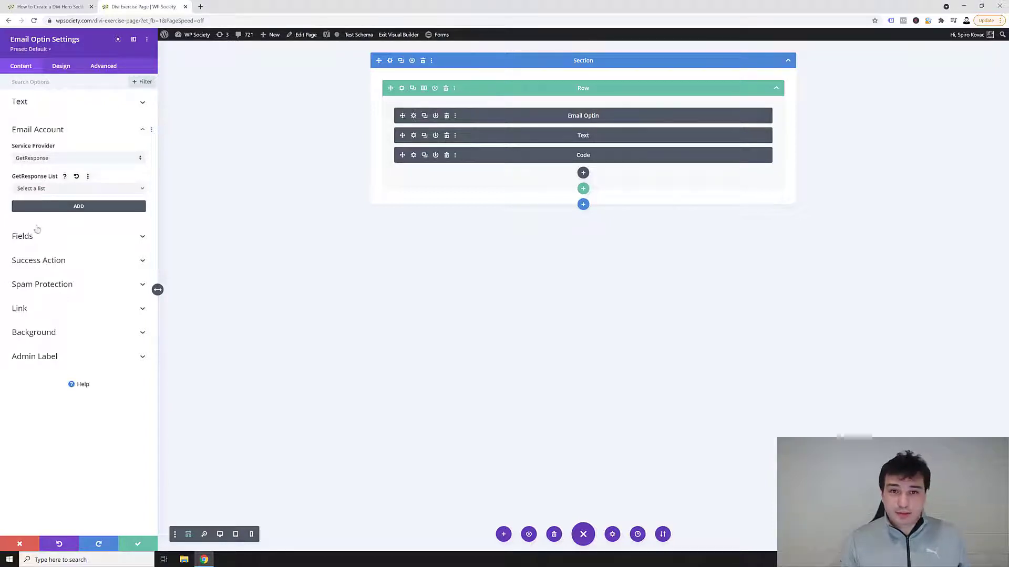
{"action": "left_click", "coordinate": [37, 309]}
Step: Set the success action to redirect subscribers to a custom URL
{"action": "left_click", "coordinate": [36, 176]}
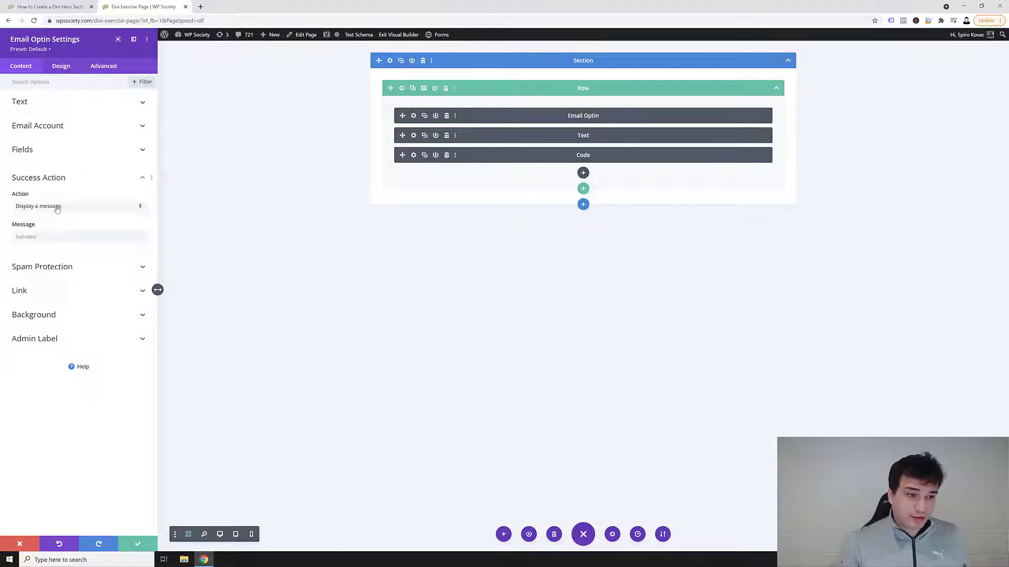
{"action": "left_click", "coordinate": [50, 207]}
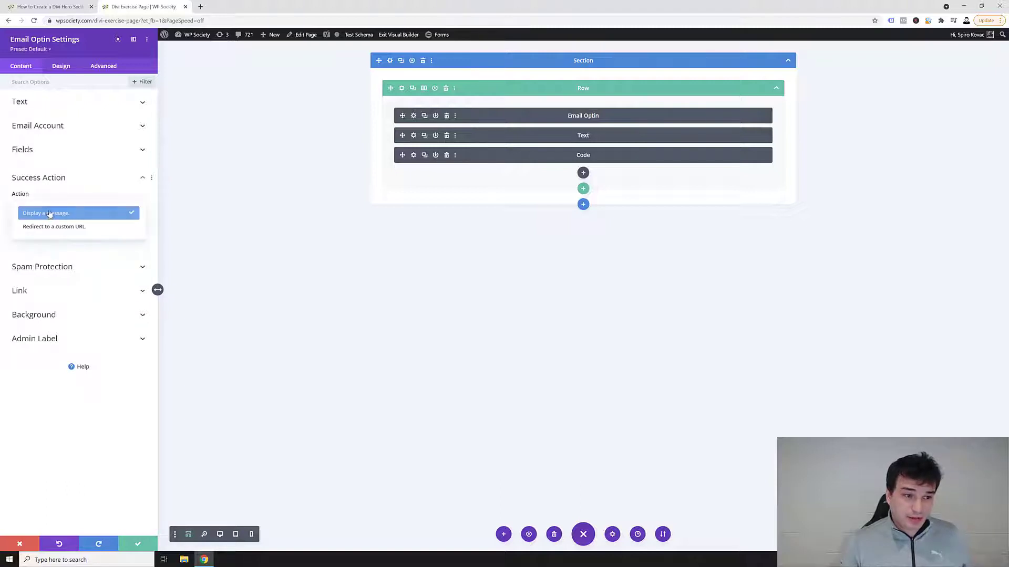
{"action": "left_click", "coordinate": [54, 228]}
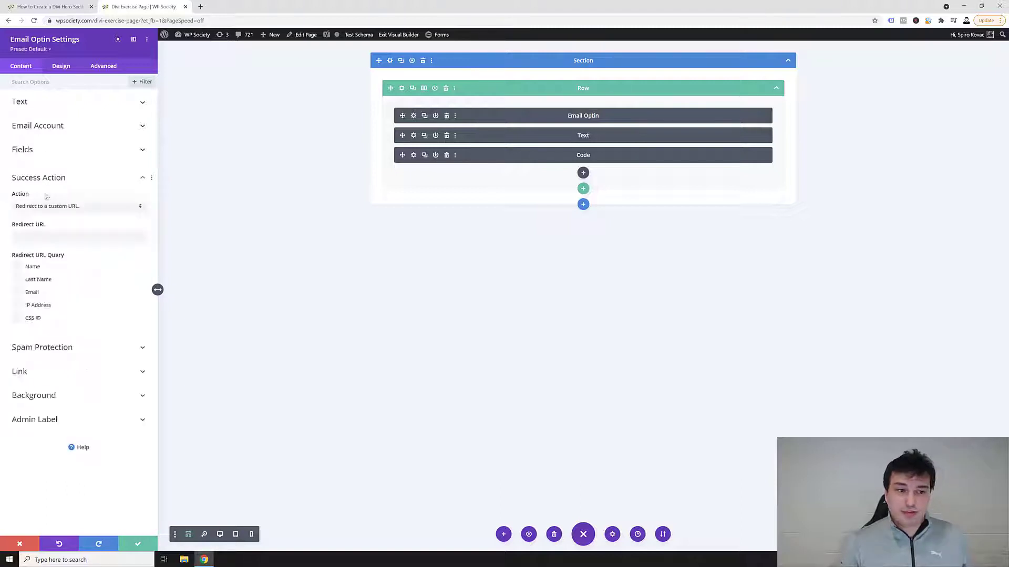
{"action": "left_click_drag", "start_coordinate": [95, 20], "coordinate": [24, 22]}
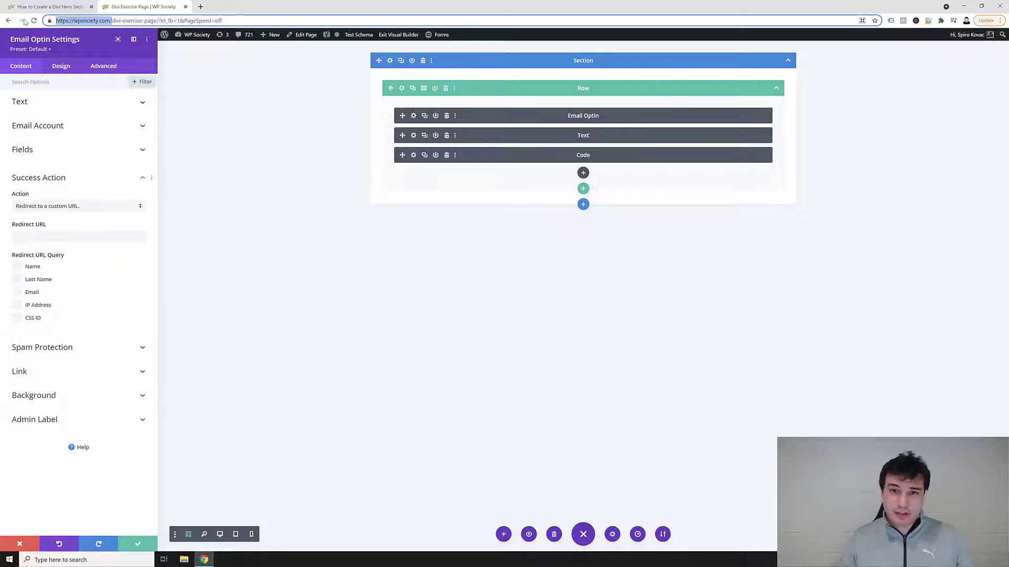
Step: Remove the blue background colour and set Use Background Color to No
{"action": "left_click", "coordinate": [33, 395]}
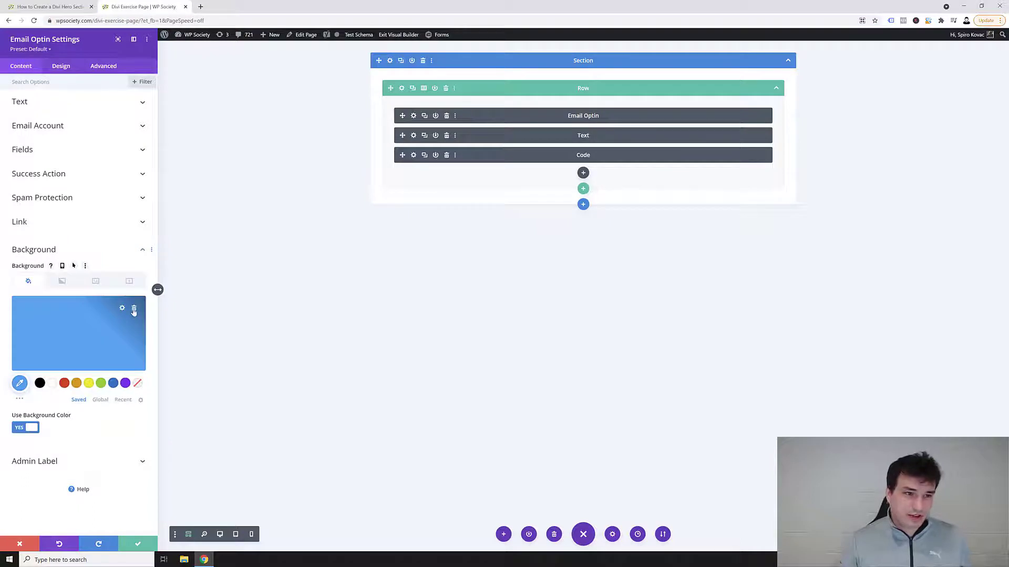
{"action": "left_click", "coordinate": [134, 309]}
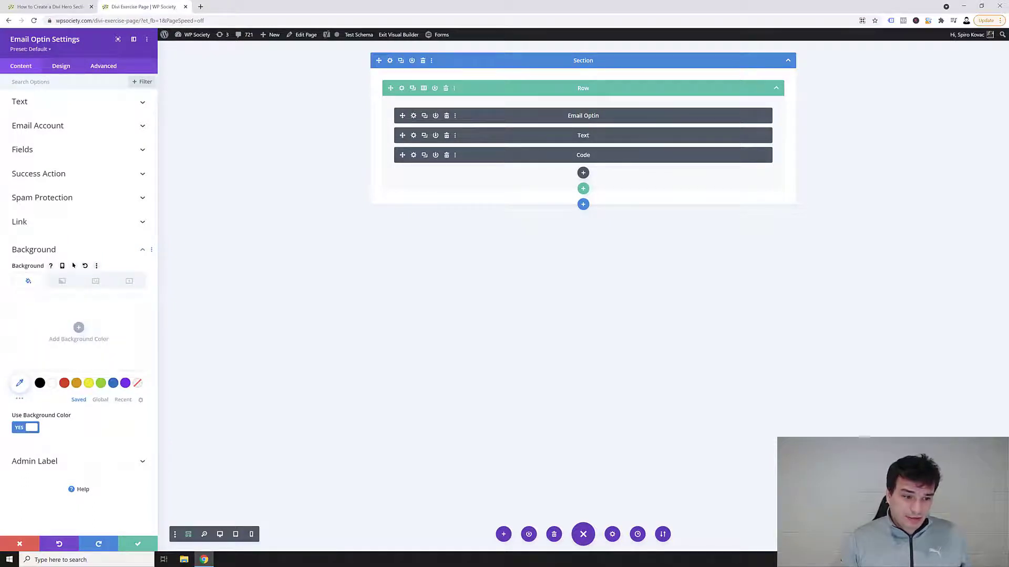
{"action": "left_click", "coordinate": [26, 429]}
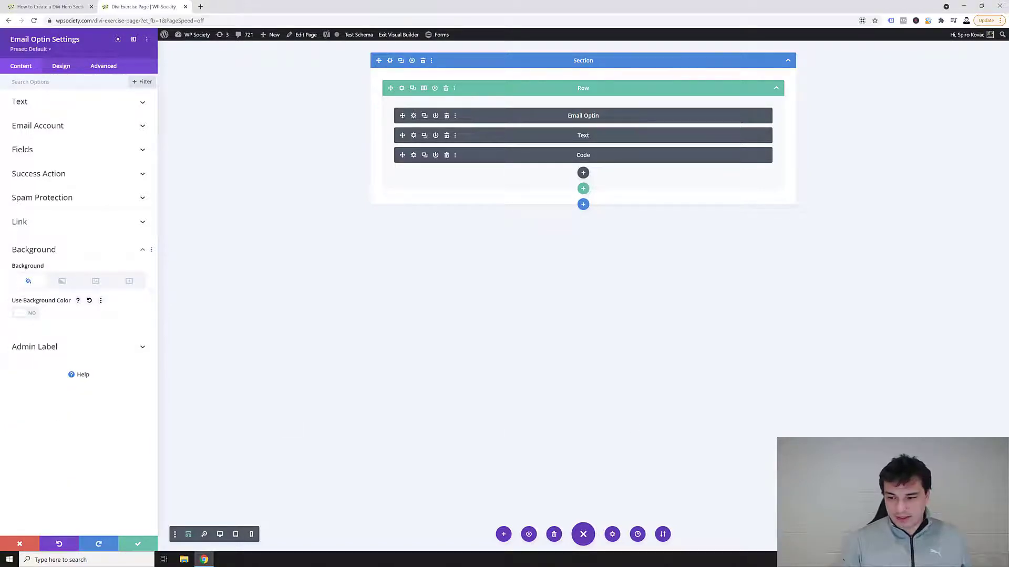
Step: Read through the tutorial's Email Optin Design settings list, then go back to the Divi Exercise Page
{"action": "key", "text": "ctrl+shift+Tab"}
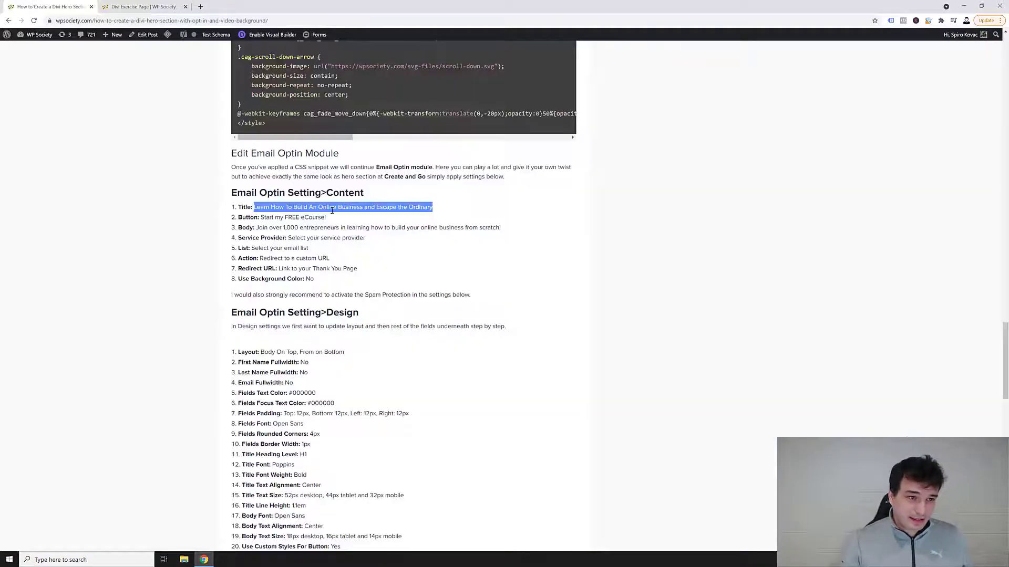
{"action": "left_click_drag", "start_coordinate": [236, 314], "coordinate": [320, 314]}
{"action": "scroll", "coordinate": [322, 315], "scroll_direction": "down", "scroll_amount": 2}
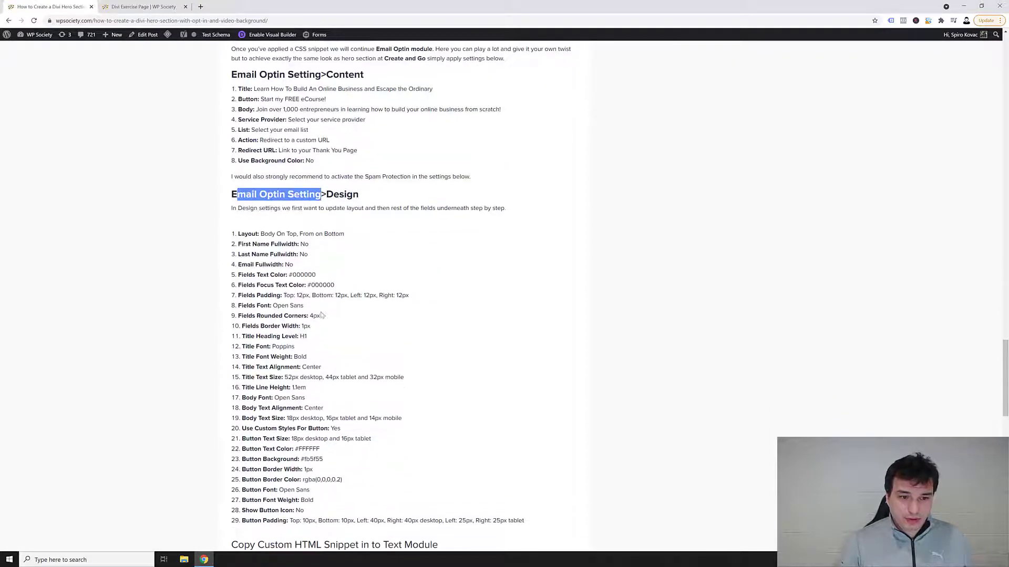
{"action": "left_click_drag", "start_coordinate": [335, 195], "coordinate": [359, 194]}
{"action": "scroll", "coordinate": [341, 226], "scroll_direction": "down", "scroll_amount": 3}
{"action": "scroll", "coordinate": [286, 410], "scroll_direction": "up", "scroll_amount": 1}
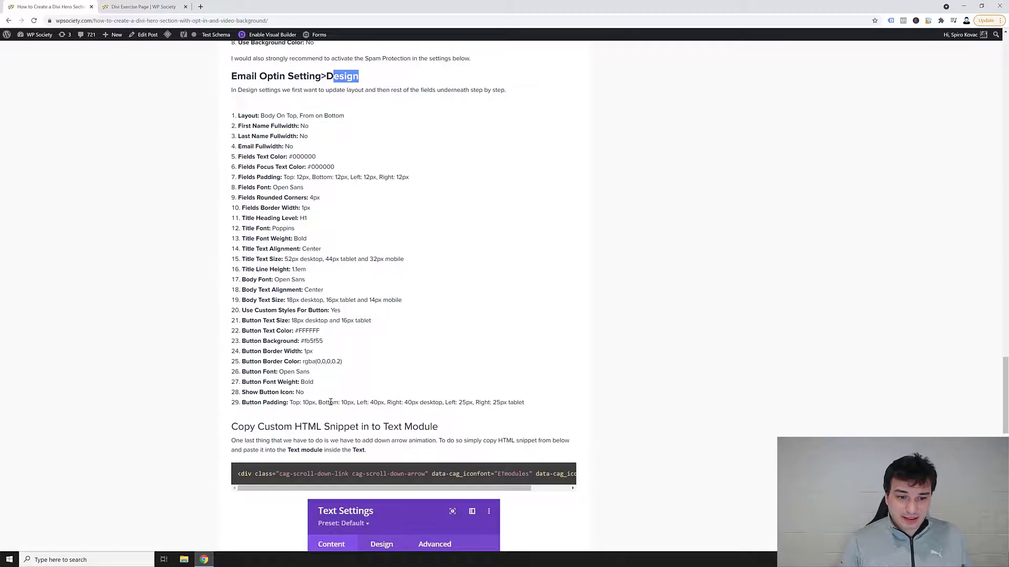
{"action": "right_click", "coordinate": [327, 383]}
{"action": "scroll", "coordinate": [278, 307], "scroll_direction": "up", "scroll_amount": 2}
{"action": "left_click", "coordinate": [131, 7]}
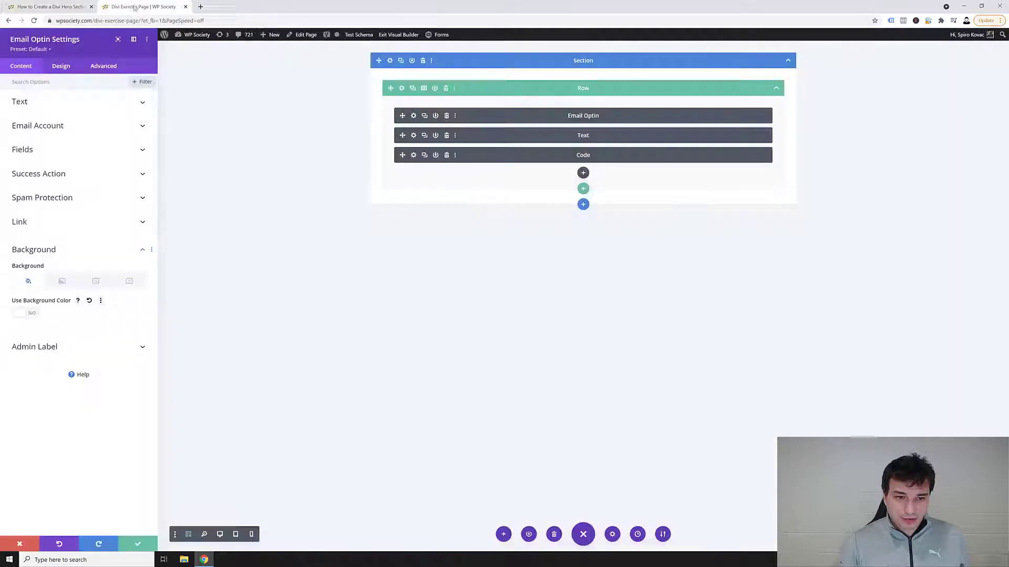
Step: Set the opt-in layout to Body On Top and make the first name, last name and email fields not fullwidth
{"action": "left_click", "coordinate": [61, 65]}
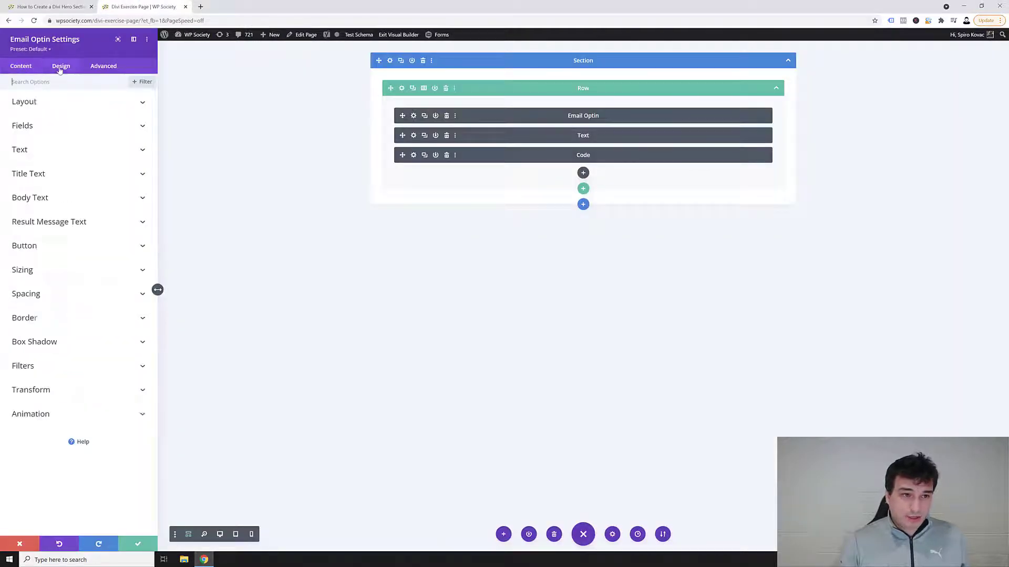
{"action": "left_click", "coordinate": [52, 103]}
{"action": "left_click", "coordinate": [31, 162]}
{"action": "left_click", "coordinate": [29, 191]}
{"action": "left_click", "coordinate": [29, 222]}
{"action": "left_click", "coordinate": [54, 130]}
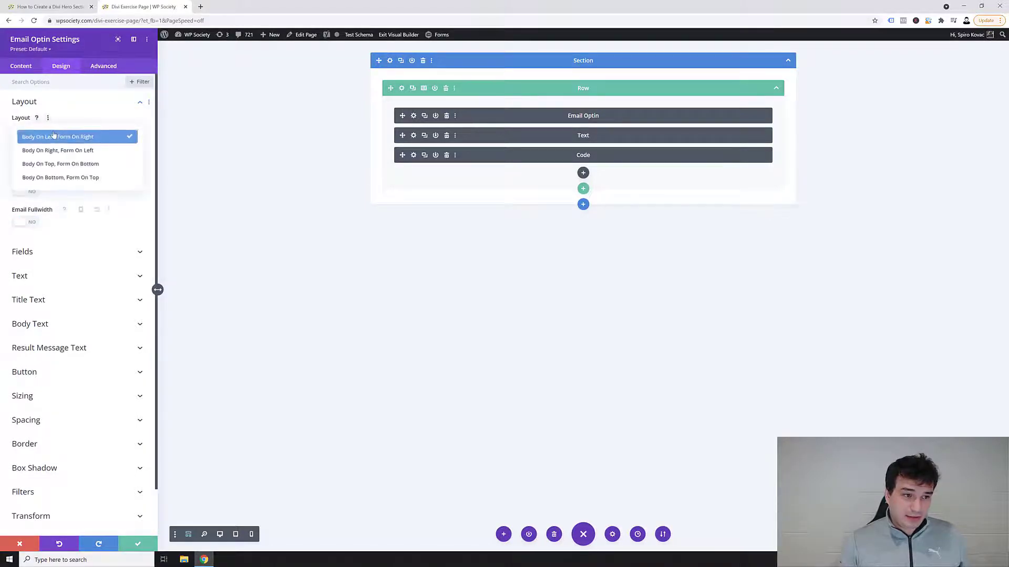
{"action": "left_click", "coordinate": [76, 167]}
{"action": "left_click", "coordinate": [50, 6]}
{"action": "left_click_drag", "start_coordinate": [253, 205], "coordinate": [241, 234]}
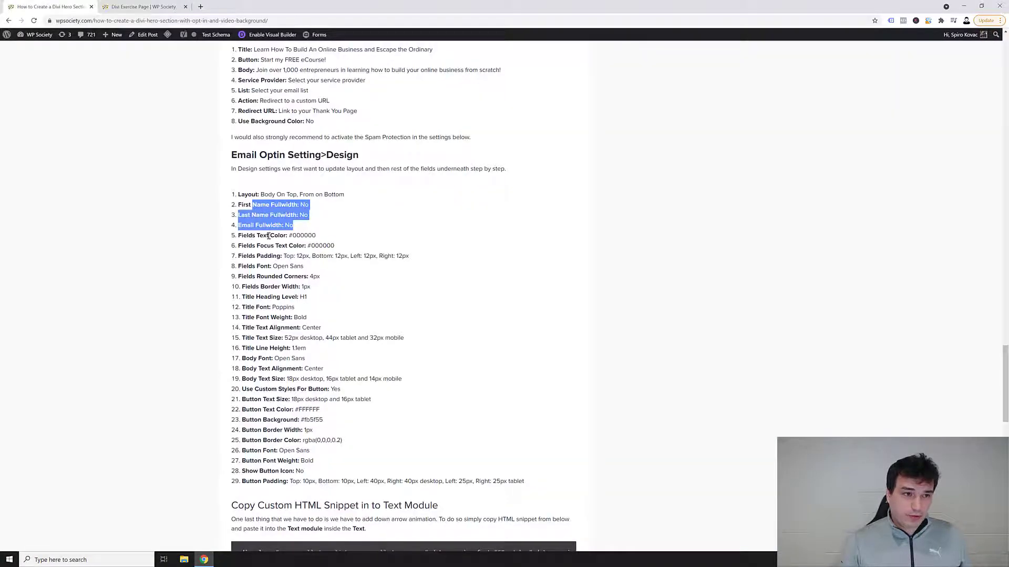
{"action": "left_click", "coordinate": [140, 7]}
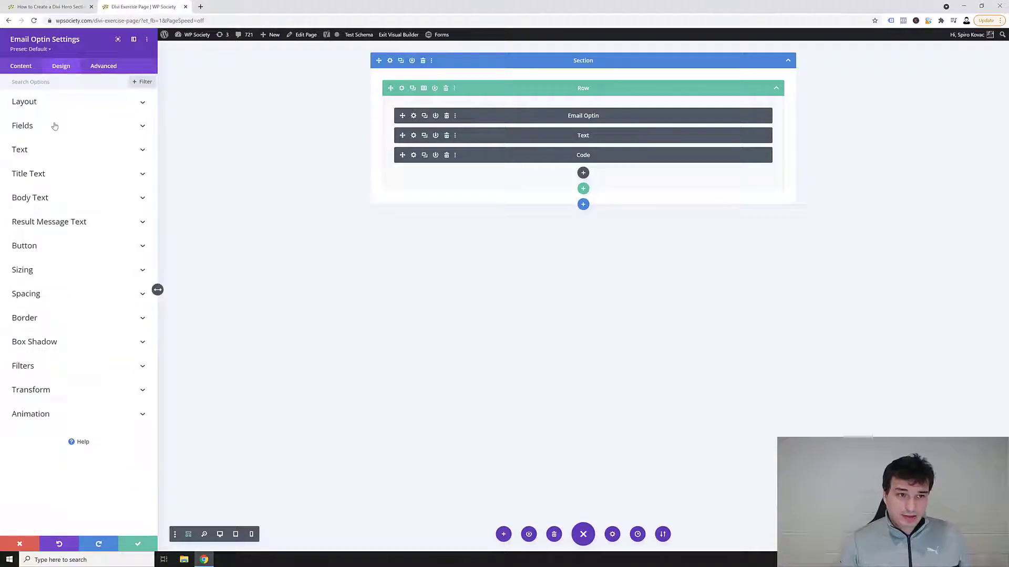
Step: Make field text and focus text colour #000000, with 12px padding on every side
{"action": "left_click", "coordinate": [55, 127]}
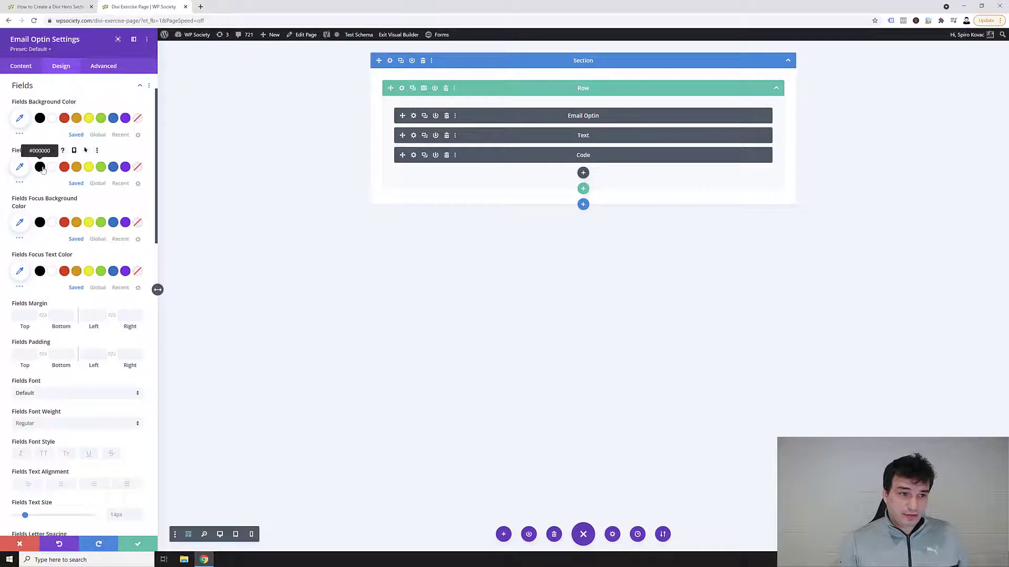
{"action": "left_click", "coordinate": [40, 168]}
{"action": "left_click", "coordinate": [39, 271]}
{"action": "scroll", "coordinate": [24, 270], "scroll_direction": "down", "scroll_amount": 1}
{"action": "left_click", "coordinate": [22, 270]}
{"action": "type", "text": "12"}
{"action": "key", "text": "Tab"}
{"action": "type", "text": "12"}
{"action": "key", "text": "Tab"}
{"action": "type", "text": "12"}
{"action": "key", "text": "Tab"}
{"action": "type", "text": "12"}
Step: Give the fields Open Sans font, 4px rounded corners and a 1px border
{"action": "left_click", "coordinate": [77, 314]}
{"action": "left_click", "coordinate": [61, 225]}
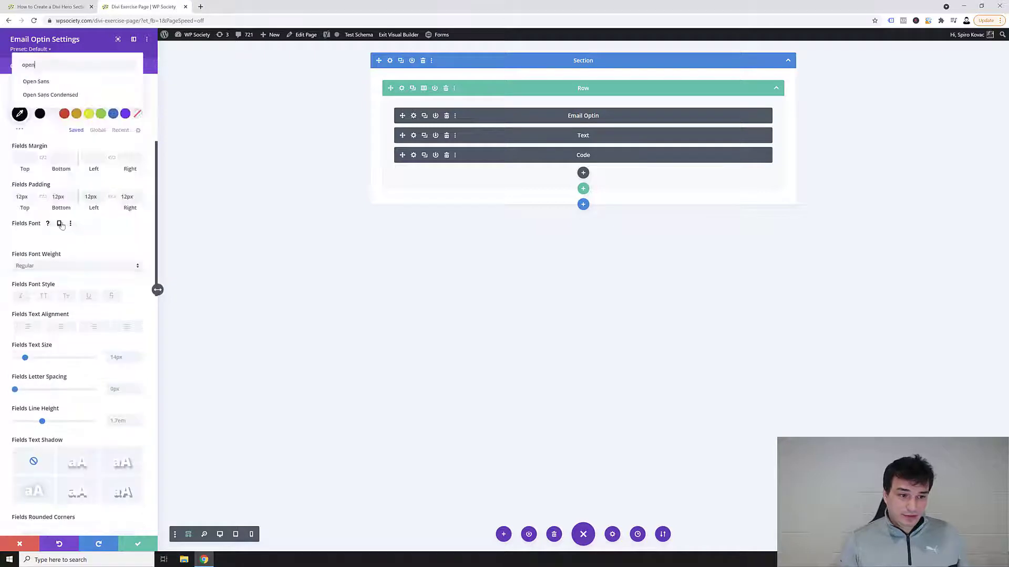
{"action": "scroll", "coordinate": [57, 272], "scroll_direction": "down", "scroll_amount": 1}
{"action": "scroll", "coordinate": [56, 273], "scroll_direction": "down", "scroll_amount": 2}
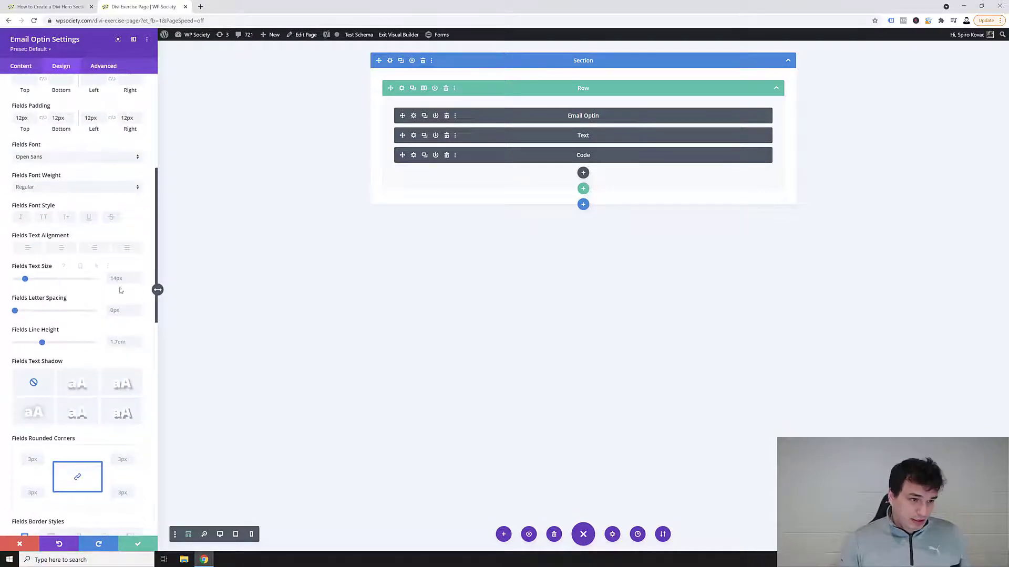
{"action": "left_click", "coordinate": [32, 380]}
{"action": "key", "text": "Up"}
{"action": "scroll", "coordinate": [37, 393], "scroll_direction": "down", "scroll_amount": 2}
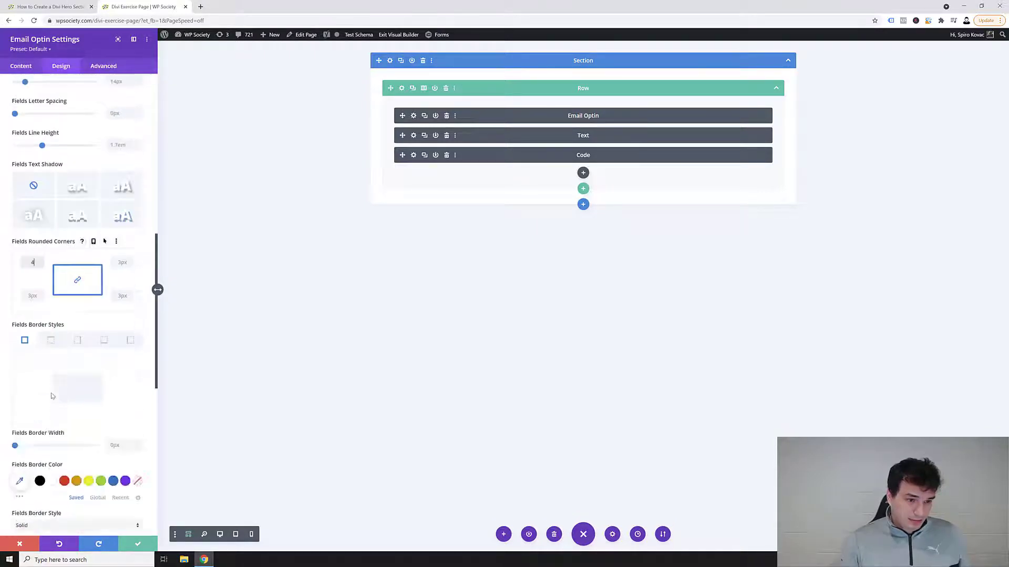
{"action": "left_click", "coordinate": [126, 446]}
{"action": "key", "text": "Up"}
{"action": "scroll", "coordinate": [100, 377], "scroll_direction": "down", "scroll_amount": 3}
{"action": "scroll", "coordinate": [79, 263], "scroll_direction": "up", "scroll_amount": 10}
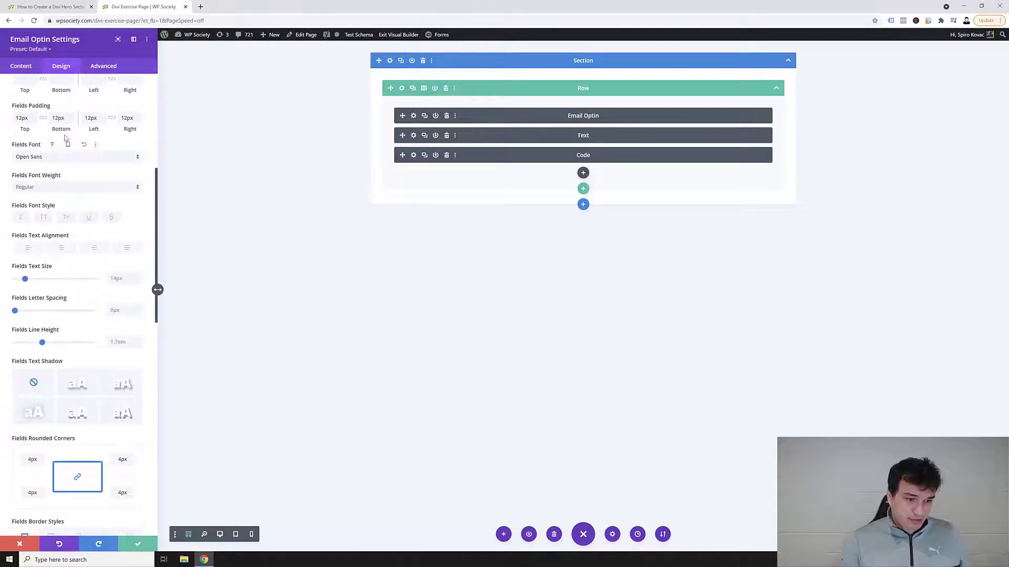
{"action": "left_click", "coordinate": [55, 140]}
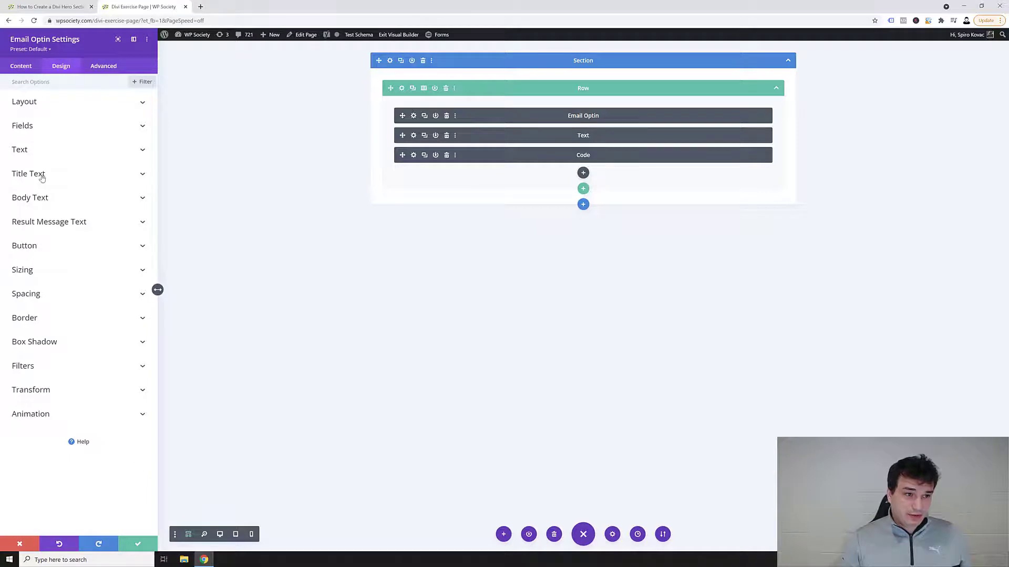
Step: Set the opt-in title font to Poppins with Bold weight
{"action": "left_click", "coordinate": [42, 179]}
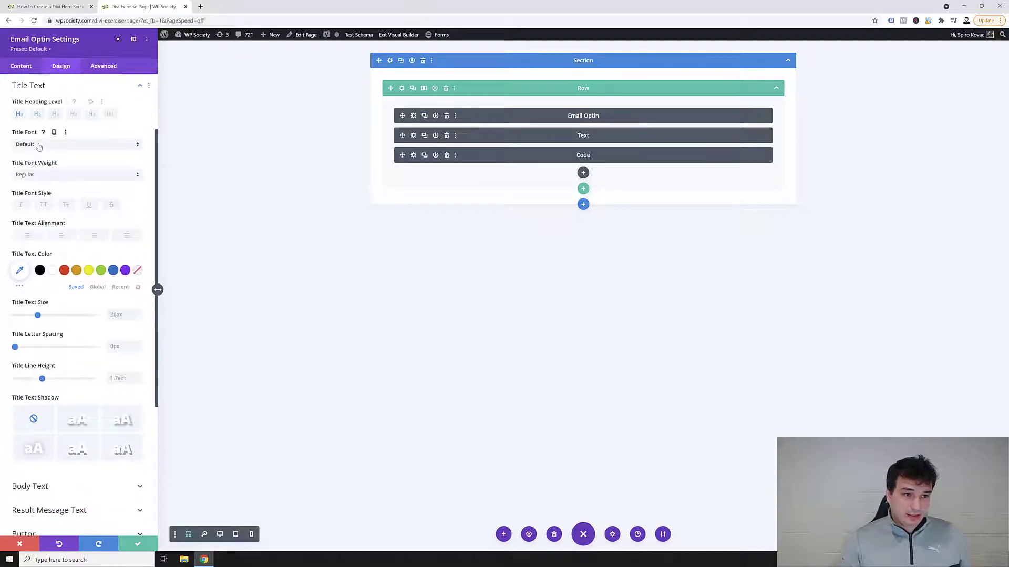
{"action": "left_click", "coordinate": [39, 145]}
{"action": "left_click", "coordinate": [64, 119]}
{"action": "left_click", "coordinate": [76, 144]}
{"action": "type", "text": "po"}
{"action": "left_click", "coordinate": [75, 120]}
{"action": "left_click", "coordinate": [76, 175]}
{"action": "left_click", "coordinate": [50, 262]}
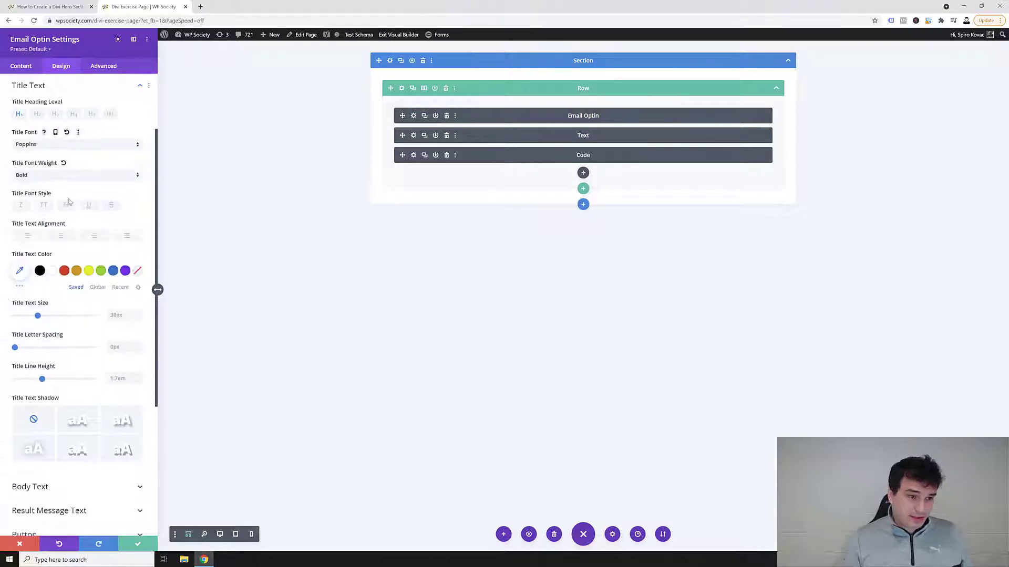
{"action": "scroll", "coordinate": [74, 252], "scroll_direction": "down", "scroll_amount": 2}
{"action": "left_click", "coordinate": [49, 7]}
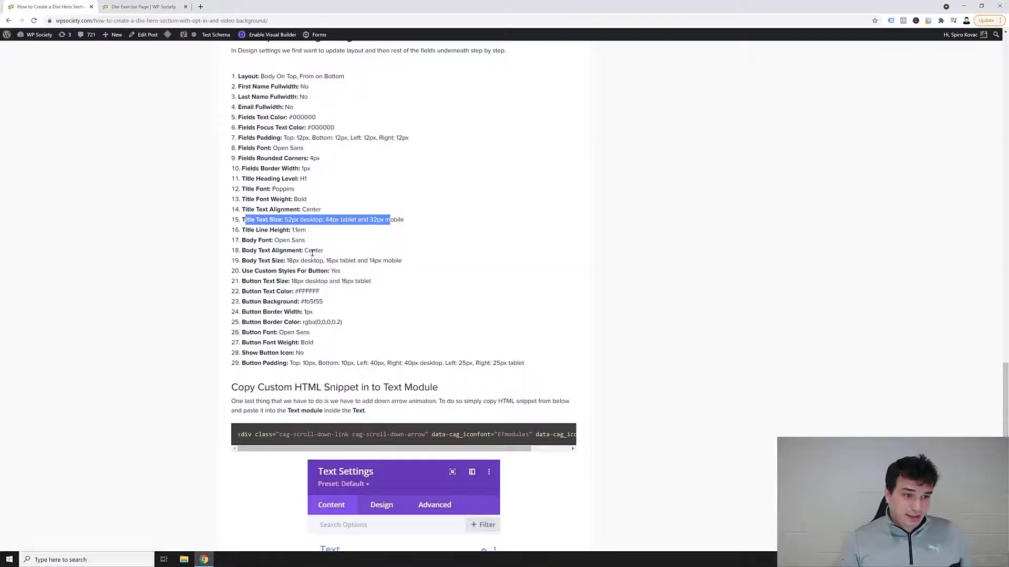
{"action": "left_click", "coordinate": [178, 8]}
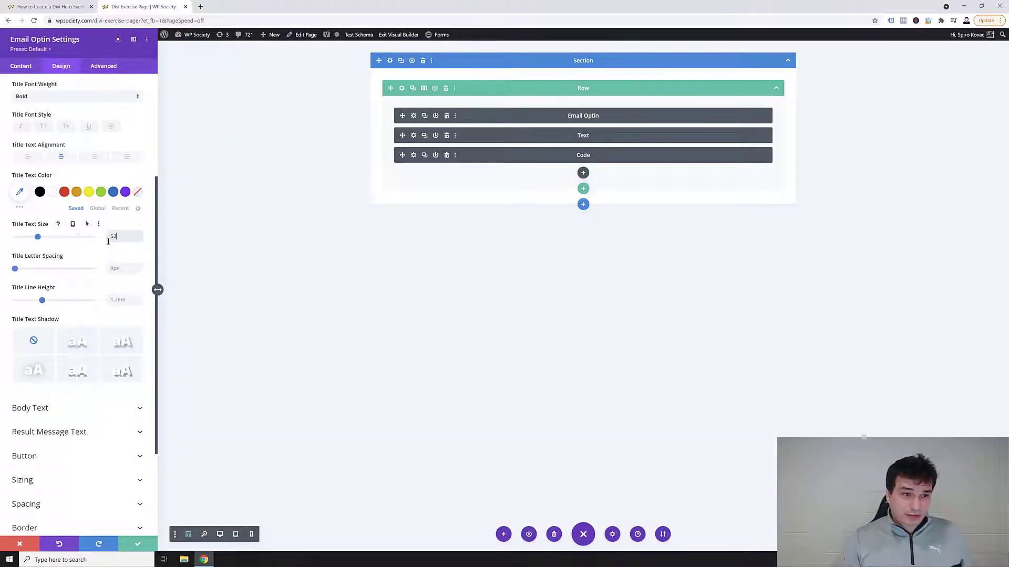
Step: Make the title text size 52px on desktop, 44 on tablet and 32px on phone
{"action": "type", "text": "52px"}
{"action": "left_click", "coordinate": [67, 225]}
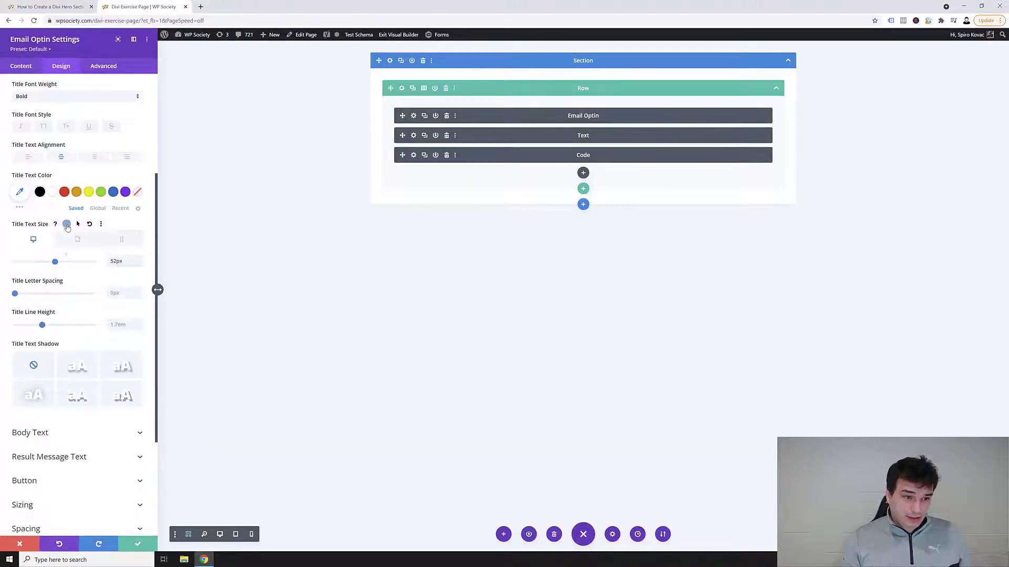
{"action": "left_click", "coordinate": [77, 240]}
{"action": "left_click", "coordinate": [118, 261]}
{"action": "type", "text": "44"}
{"action": "left_click", "coordinate": [112, 243]}
{"action": "left_click", "coordinate": [118, 261]}
{"action": "type", "text": "32px"}
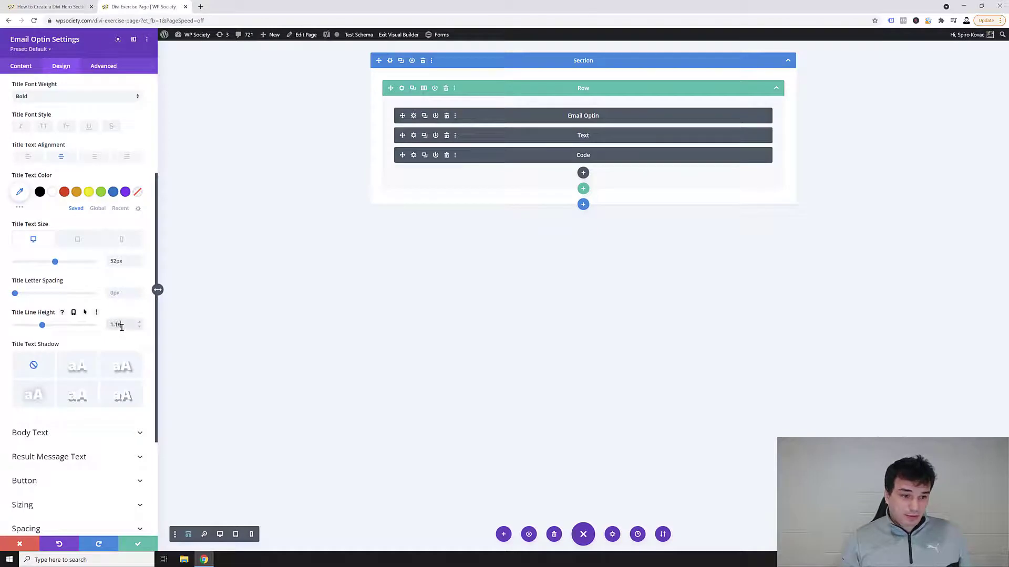
{"action": "scroll", "coordinate": [95, 286], "scroll_direction": "down", "scroll_amount": 2}
{"action": "scroll", "coordinate": [79, 237], "scroll_direction": "up", "scroll_amount": 5}
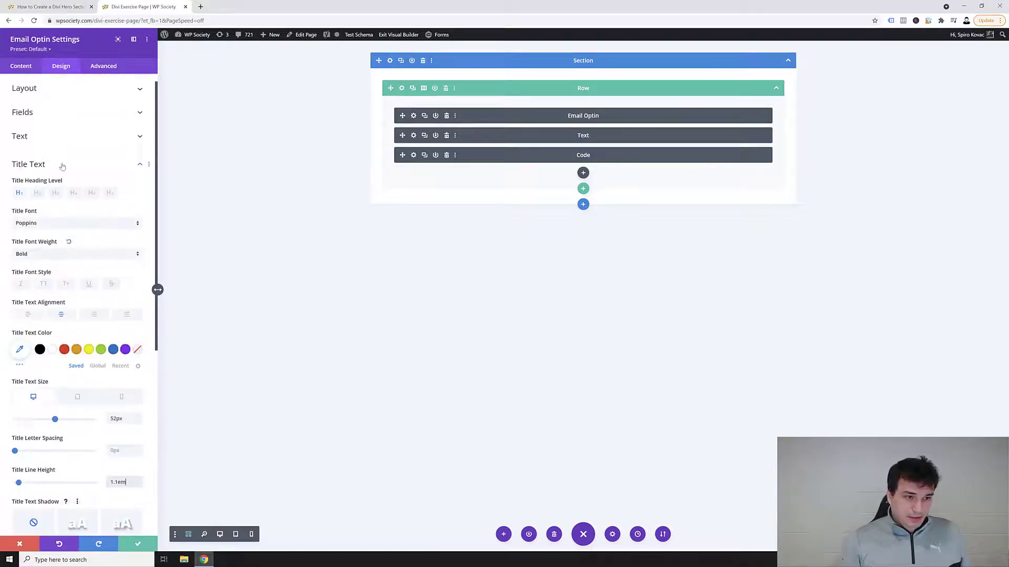
Step: Switch the body text font to Open Sans with per-device body text sizes
{"action": "left_click", "coordinate": [46, 166]}
{"action": "left_click", "coordinate": [37, 201]}
{"action": "scroll", "coordinate": [35, 178], "scroll_direction": "down", "scroll_amount": 2}
{"action": "left_click", "coordinate": [37, 141]}
{"action": "type", "text": "ope"}
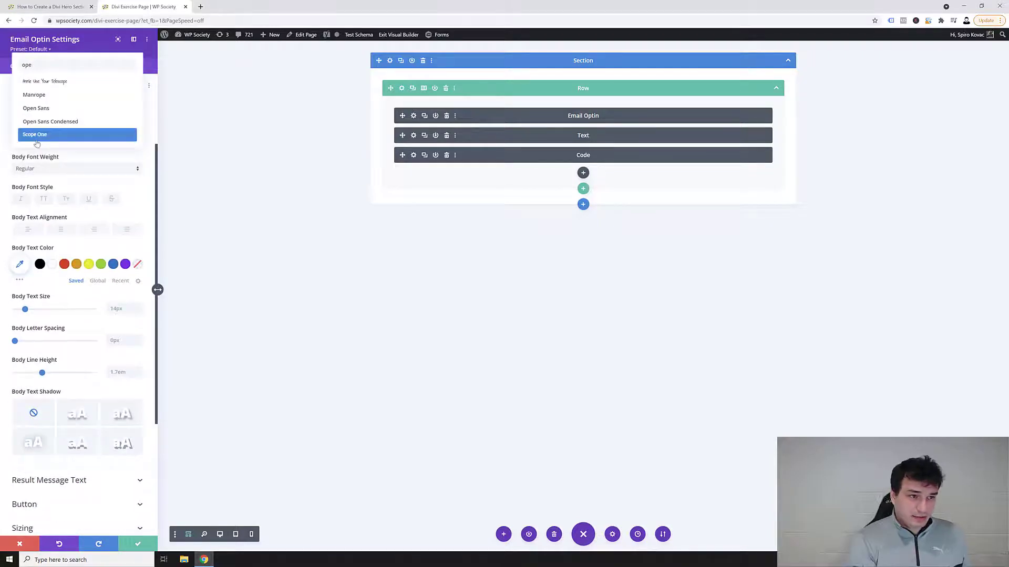
{"action": "left_click", "coordinate": [35, 108]}
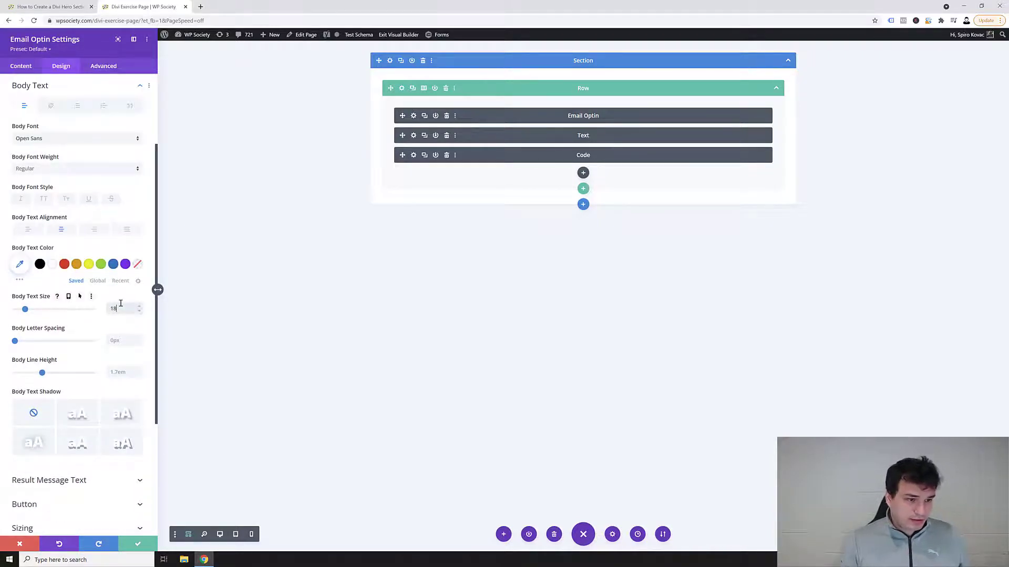
{"action": "left_click", "coordinate": [69, 296]}
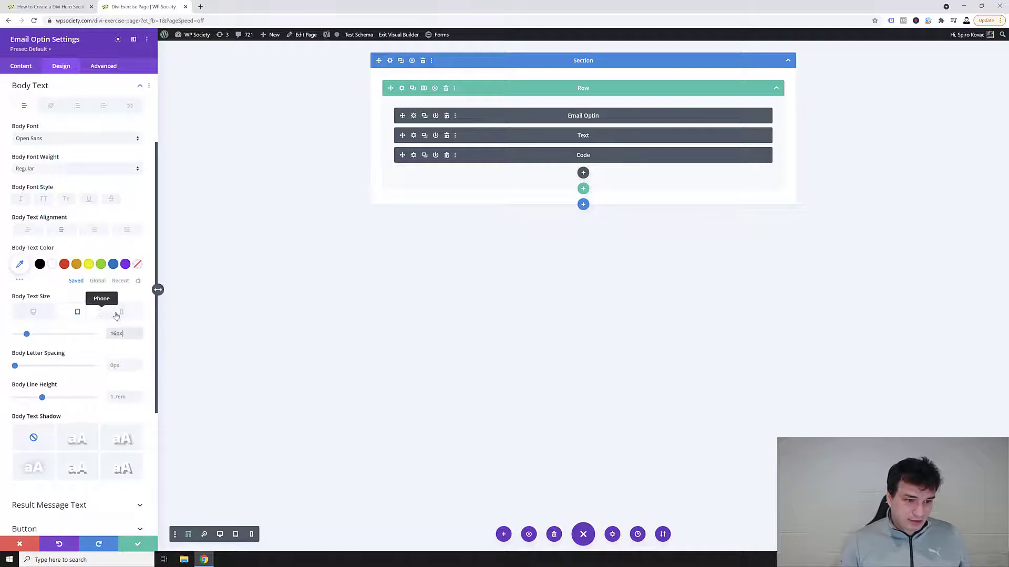
{"action": "left_click", "coordinate": [116, 314]}
{"action": "left_click", "coordinate": [61, 66]}
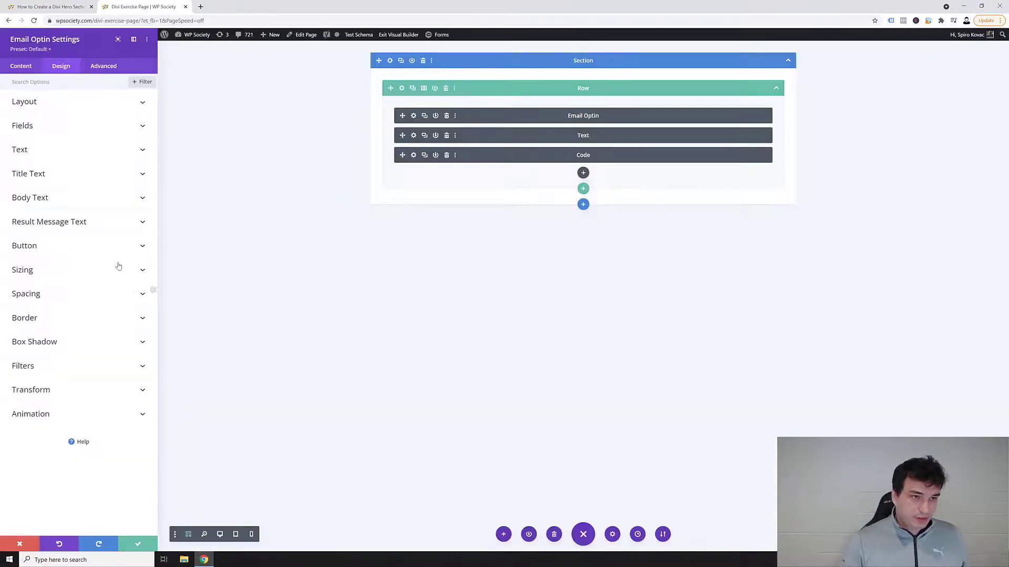
Step: Turn on custom button styles and make the button text size responsive per device
{"action": "left_click", "coordinate": [79, 249]}
{"action": "left_click", "coordinate": [24, 279]}
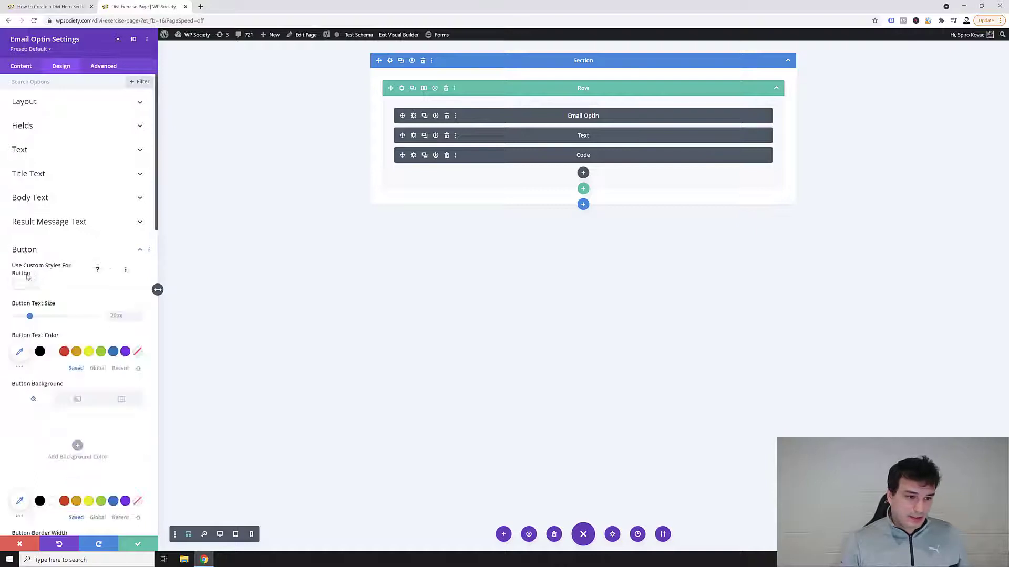
{"action": "scroll", "coordinate": [33, 241], "scroll_direction": "down", "scroll_amount": 2}
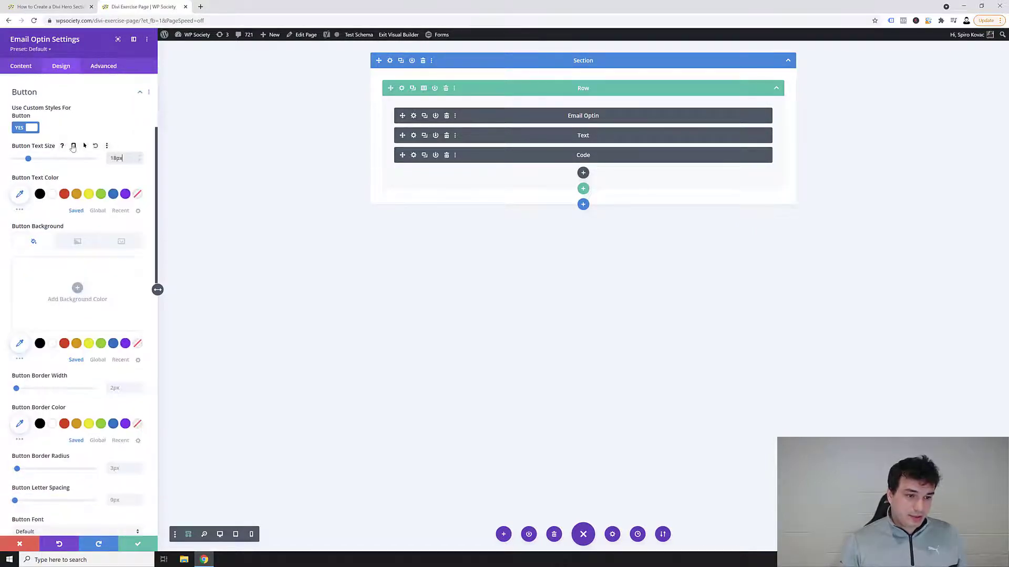
{"action": "left_click", "coordinate": [73, 145]}
{"action": "left_click", "coordinate": [77, 161]}
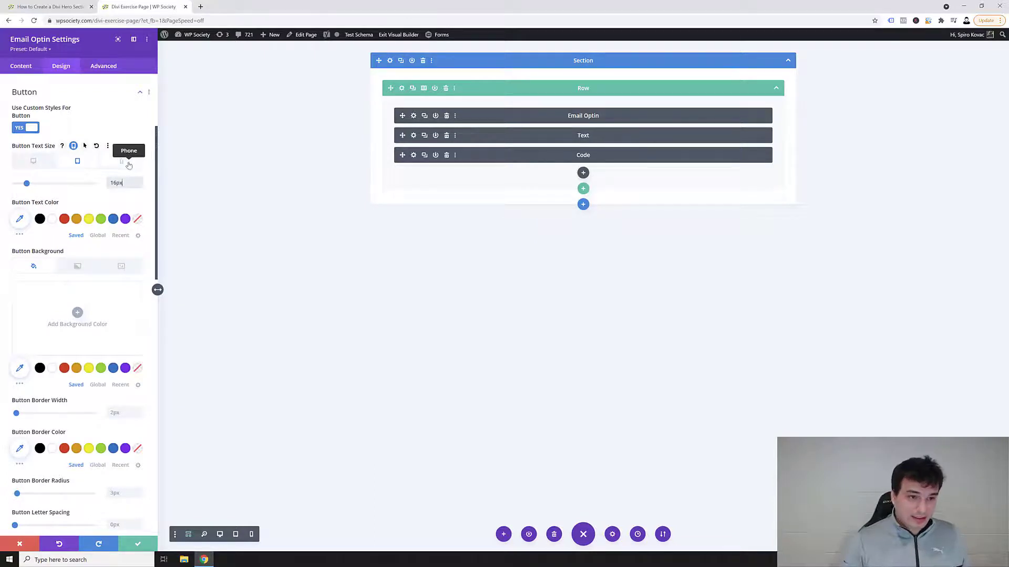
{"action": "left_click", "coordinate": [122, 161]}
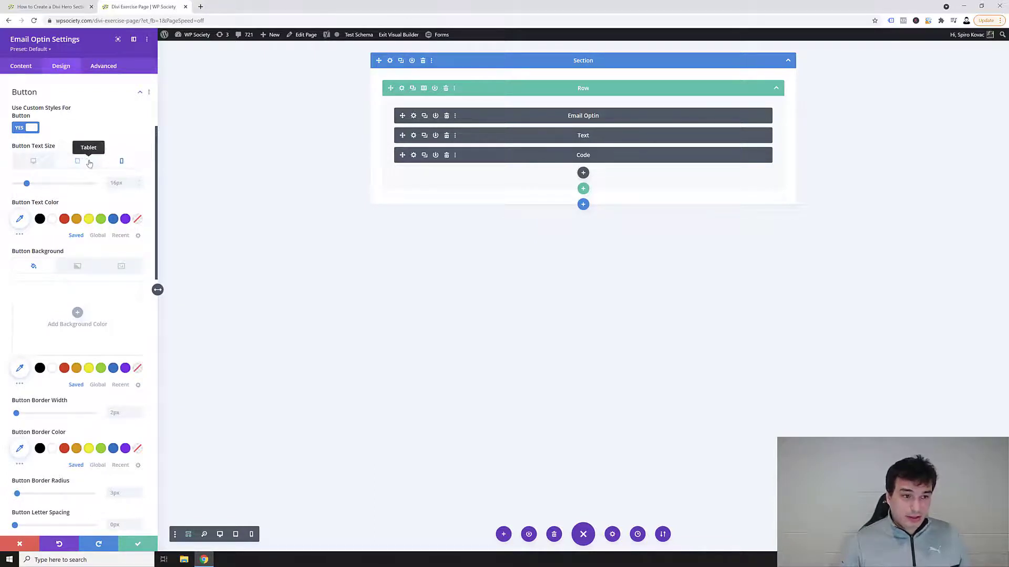
{"action": "left_click", "coordinate": [74, 146]}
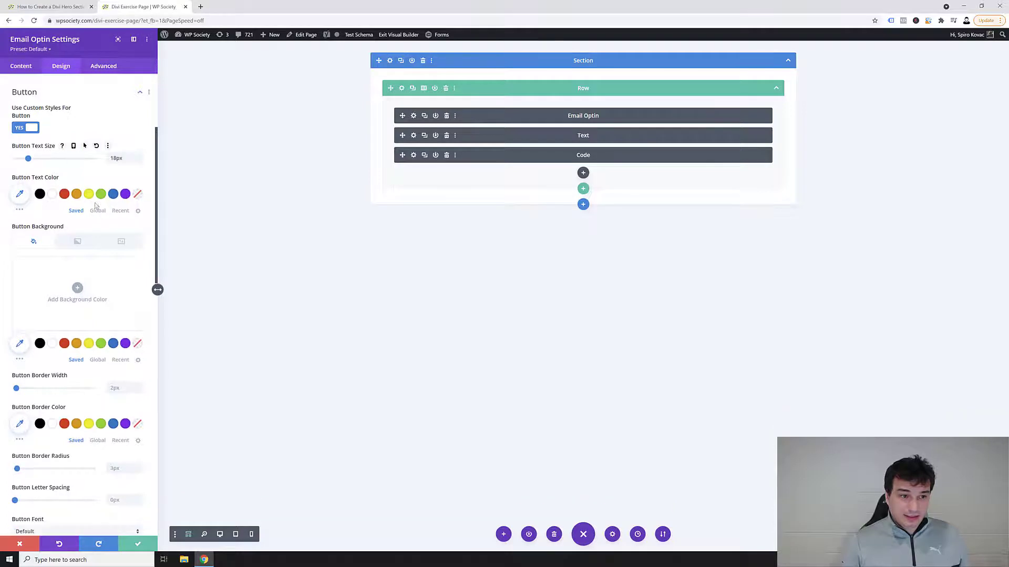
{"action": "scroll", "coordinate": [71, 239], "scroll_direction": "down", "scroll_amount": 2}
Step: Give the button a coral #fb5f55 background, 1px border, Open Sans font and no icon
{"action": "left_click", "coordinate": [56, 267]}
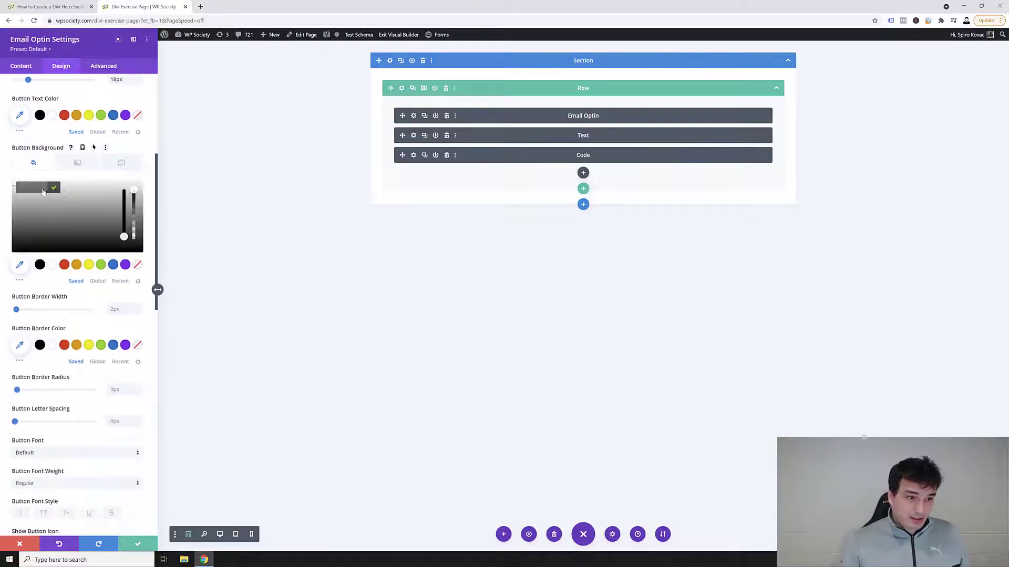
{"action": "left_click", "coordinate": [53, 190]}
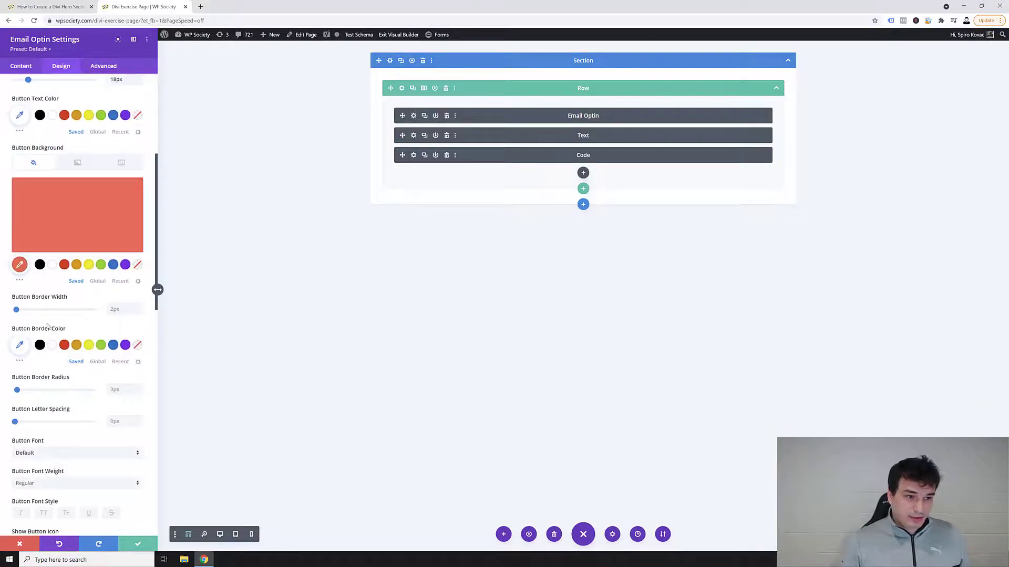
{"action": "scroll", "coordinate": [54, 194], "scroll_direction": "up", "scroll_amount": 2}
{"action": "scroll", "coordinate": [56, 237], "scroll_direction": "down", "scroll_amount": 4}
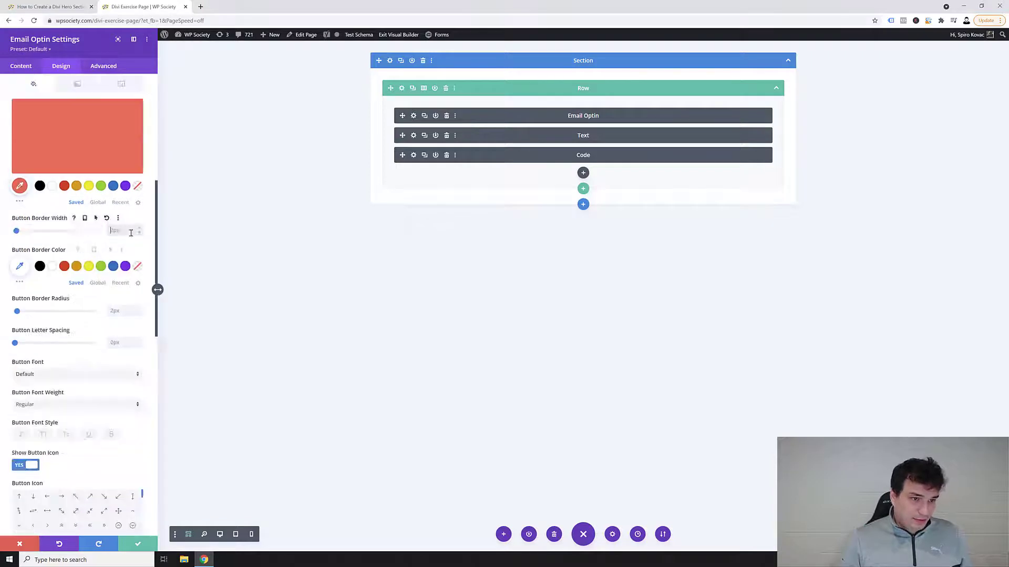
{"action": "left_click", "coordinate": [125, 231]}
{"action": "type", "text": "1"}
{"action": "left_click", "coordinate": [77, 374]}
{"action": "type", "text": "open"}
{"action": "left_click", "coordinate": [42, 82]}
{"action": "left_click", "coordinate": [26, 386]}
Step: Set button padding to 10px top/bottom and 40px sides, with 25px on tablet
{"action": "scroll", "coordinate": [25, 367], "scroll_direction": "down", "scroll_amount": 4}
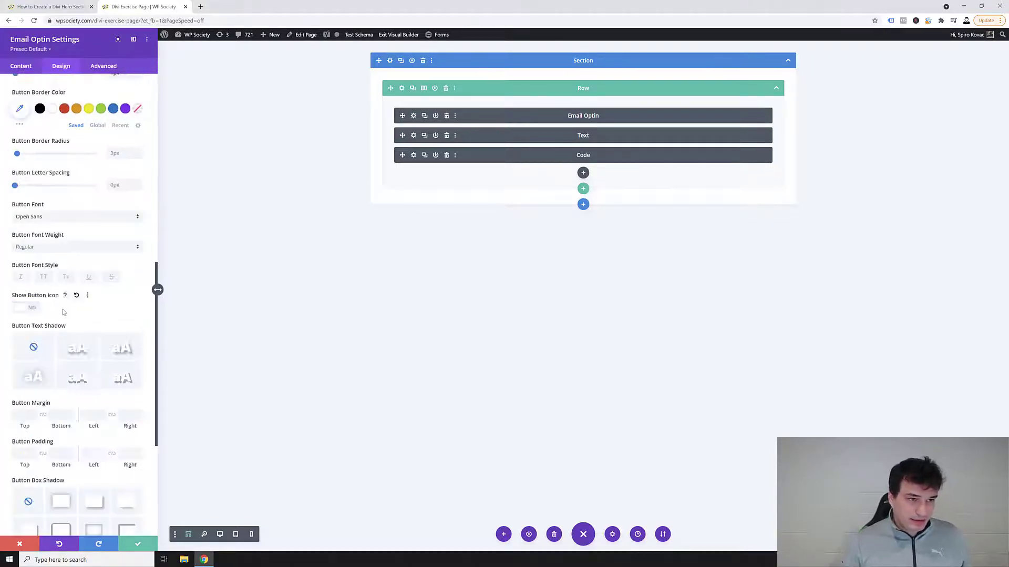
{"action": "left_click", "coordinate": [24, 336]}
{"action": "type", "text": "10"}
{"action": "key", "text": "Tab"}
{"action": "type", "text": "50"}
{"action": "key", "text": "Tab"}
{"action": "type", "text": "4"}
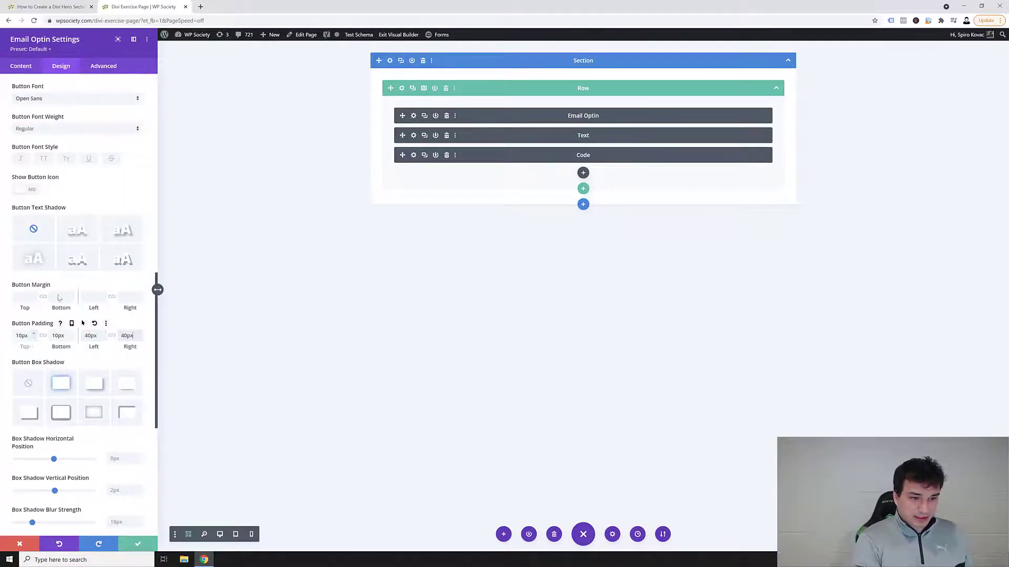
{"action": "left_click", "coordinate": [71, 323]}
{"action": "left_click", "coordinate": [77, 339]}
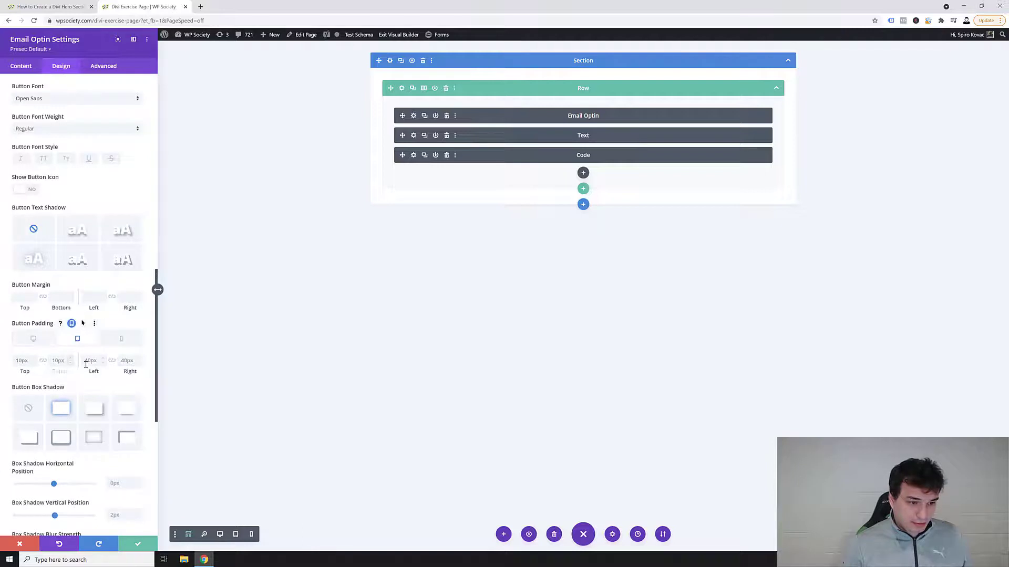
{"action": "left_click", "coordinate": [86, 361]}
{"action": "type", "text": "25"}
{"action": "left_click", "coordinate": [101, 340]}
{"action": "left_click", "coordinate": [78, 339]}
{"action": "left_click", "coordinate": [124, 361]}
{"action": "type", "text": "25"}
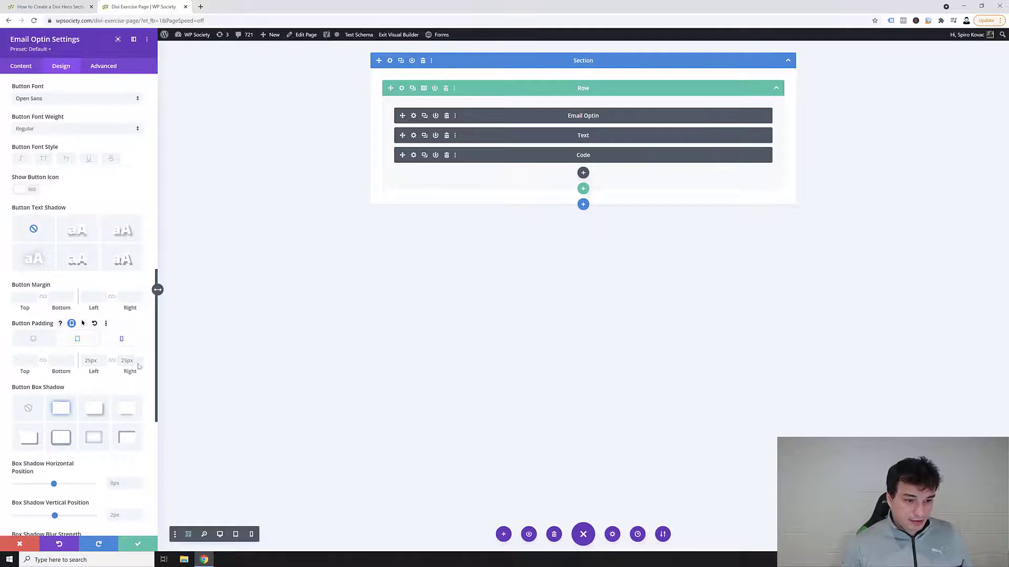
{"action": "left_click", "coordinate": [33, 339]}
Step: Remove the button's box shadow
{"action": "scroll", "coordinate": [73, 340], "scroll_direction": "down", "scroll_amount": 3}
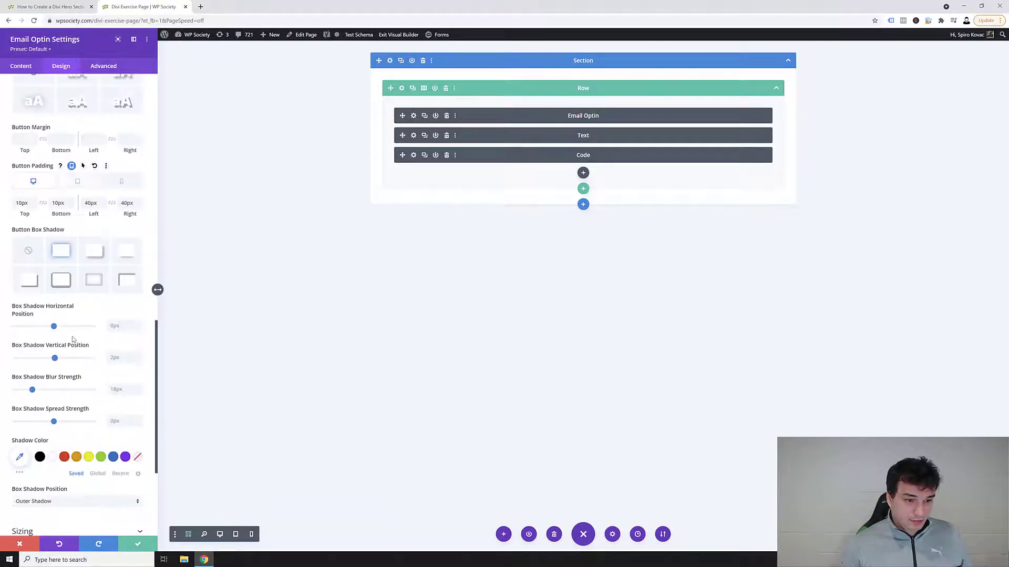
{"action": "scroll", "coordinate": [73, 340], "scroll_direction": "down", "scroll_amount": 2}
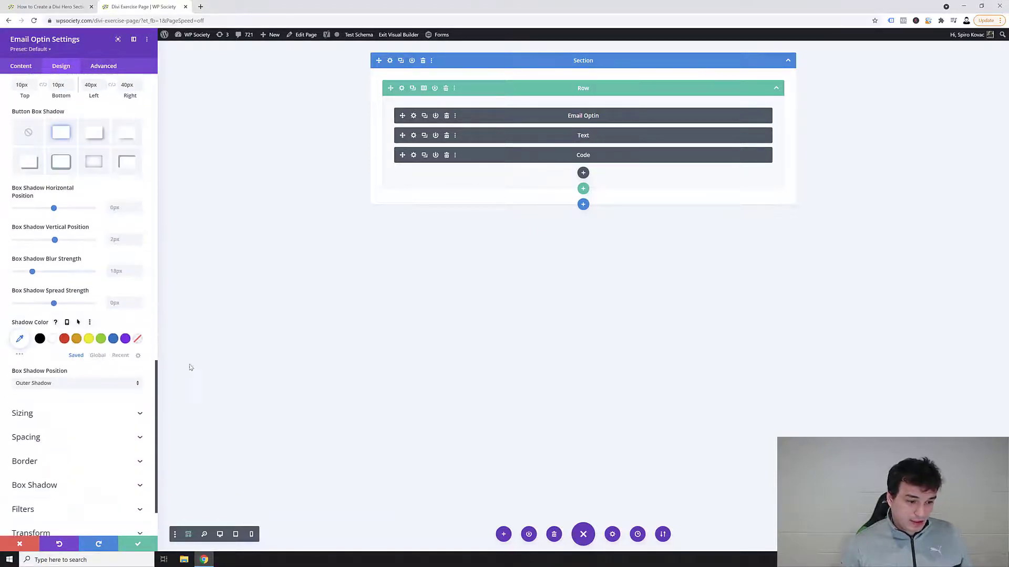
{"action": "scroll", "coordinate": [68, 336], "scroll_direction": "up", "scroll_amount": 3}
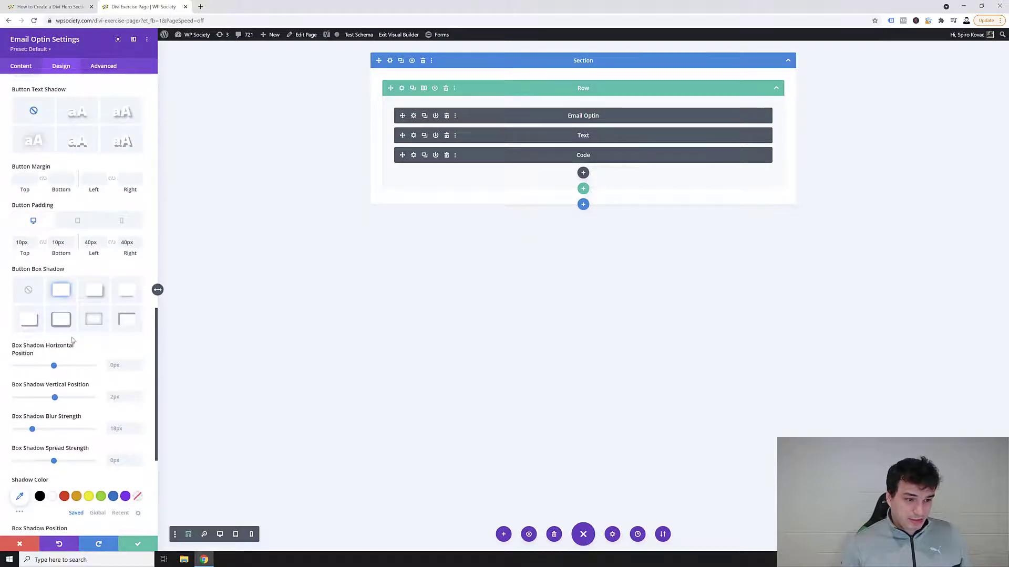
{"action": "left_click", "coordinate": [28, 290]}
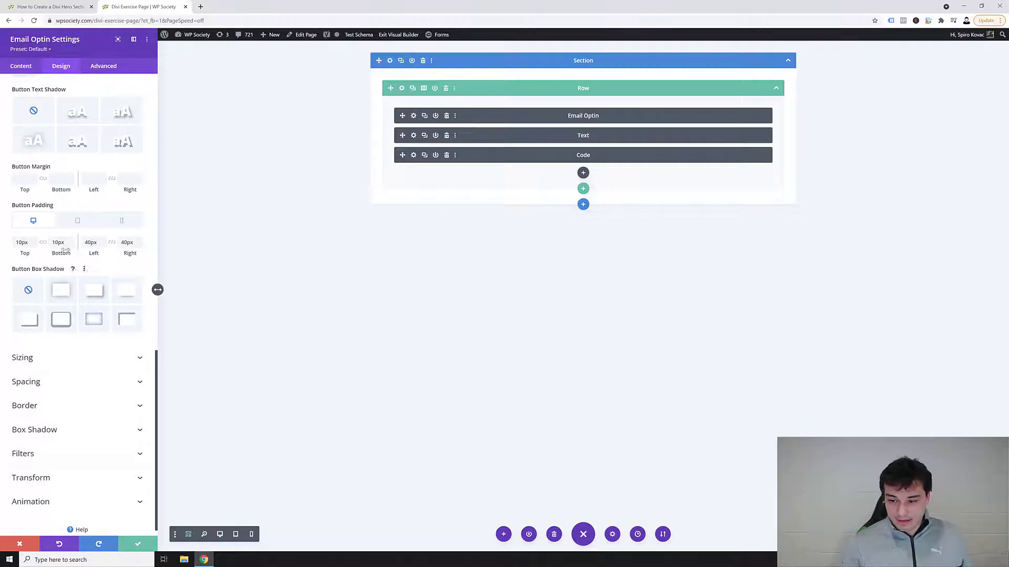
{"action": "left_click", "coordinate": [49, 7]}
Step: Copy the scroll-down arrow HTML snippet from the tutorial and save the opt-in form settings
{"action": "scroll", "coordinate": [257, 214], "scroll_direction": "down", "scroll_amount": 3}
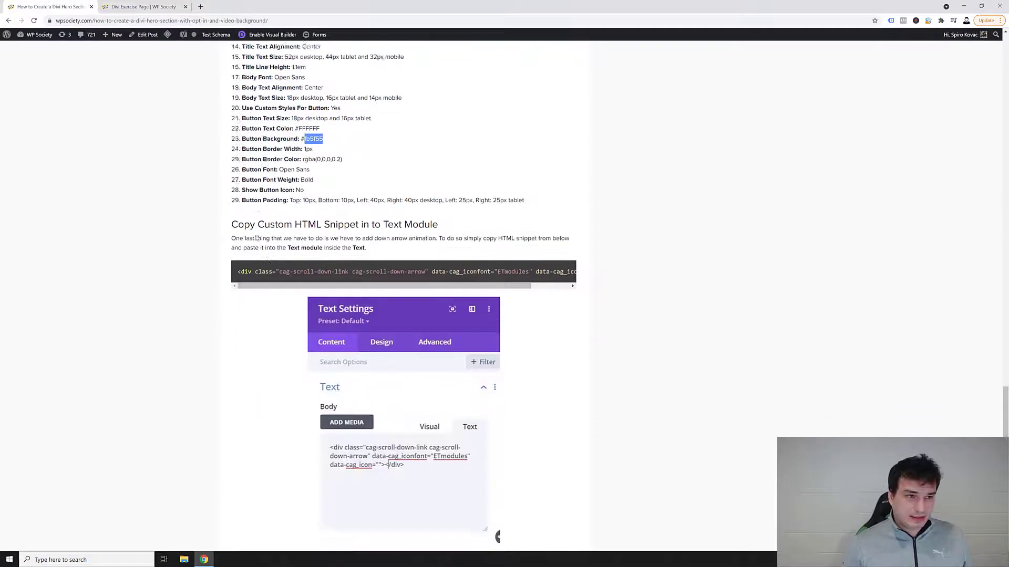
{"action": "left_click_drag", "start_coordinate": [272, 230], "coordinate": [357, 230]}
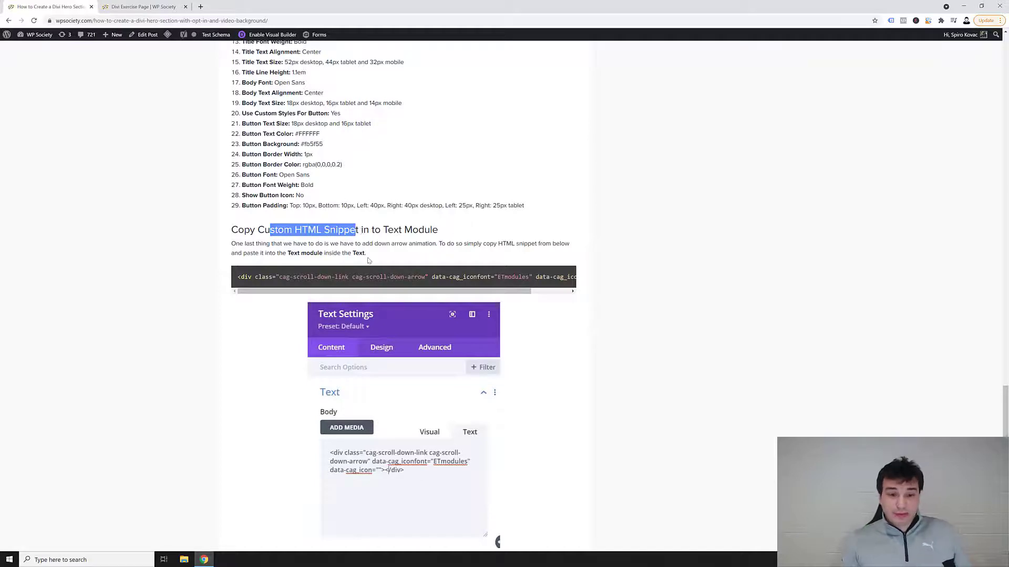
{"action": "triple_click", "coordinate": [334, 278]}
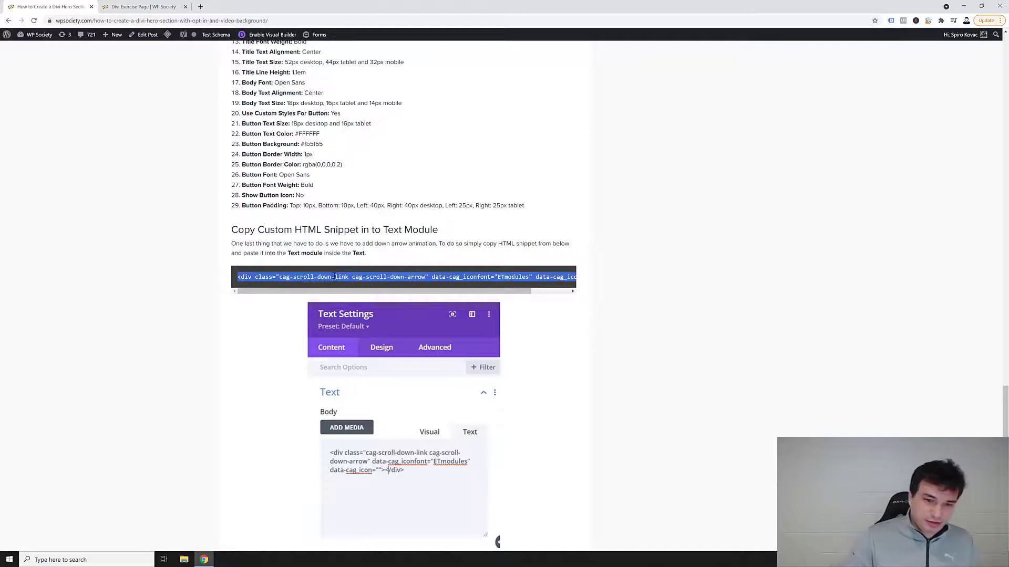
{"action": "left_click", "coordinate": [141, 7]}
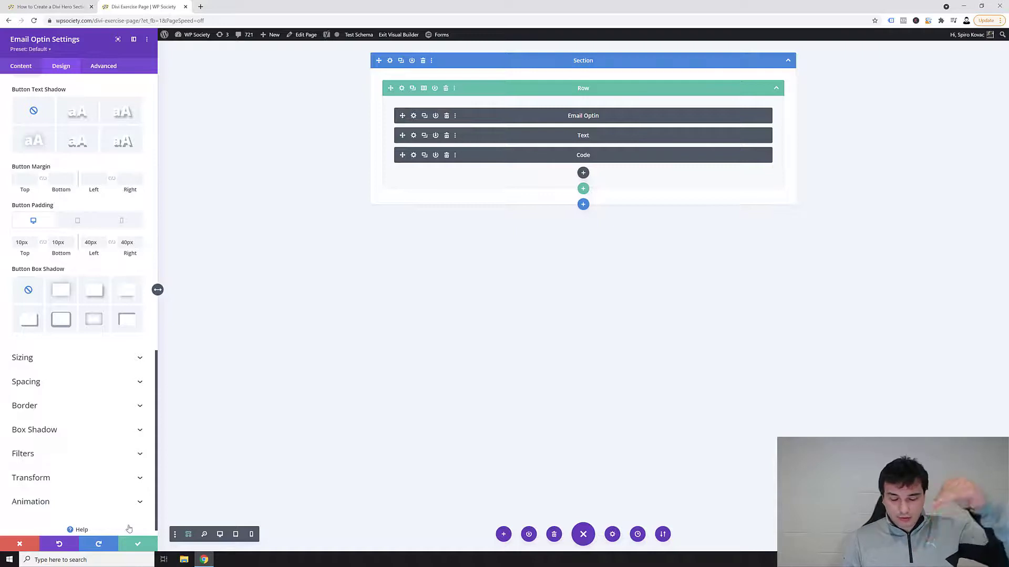
{"action": "left_click", "coordinate": [136, 546]}
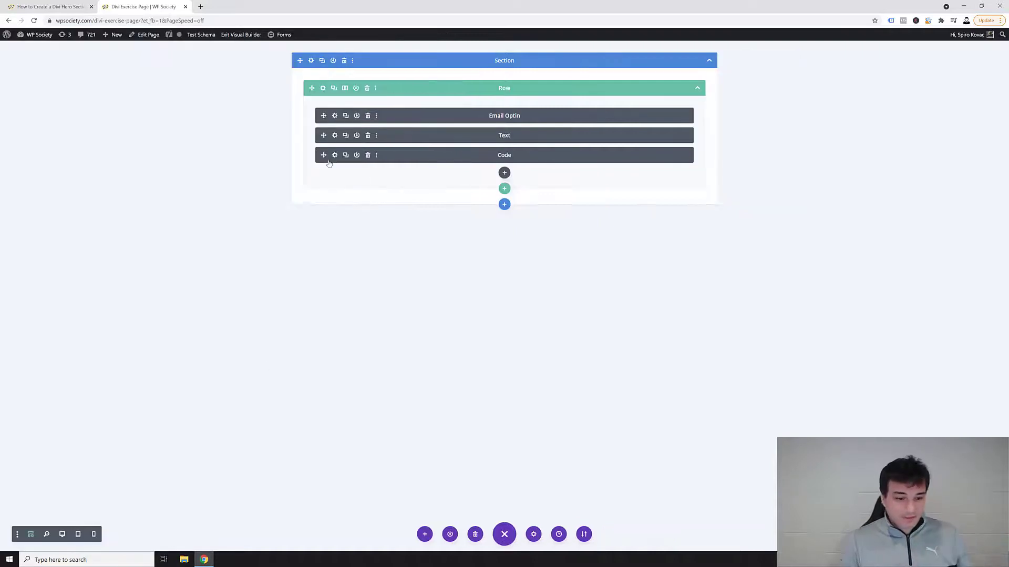
Step: Replace the Text module's placeholder with the cag-scroll-down div code in HTML mode and save
{"action": "left_click", "coordinate": [333, 136]}
{"action": "left_click", "coordinate": [132, 134]}
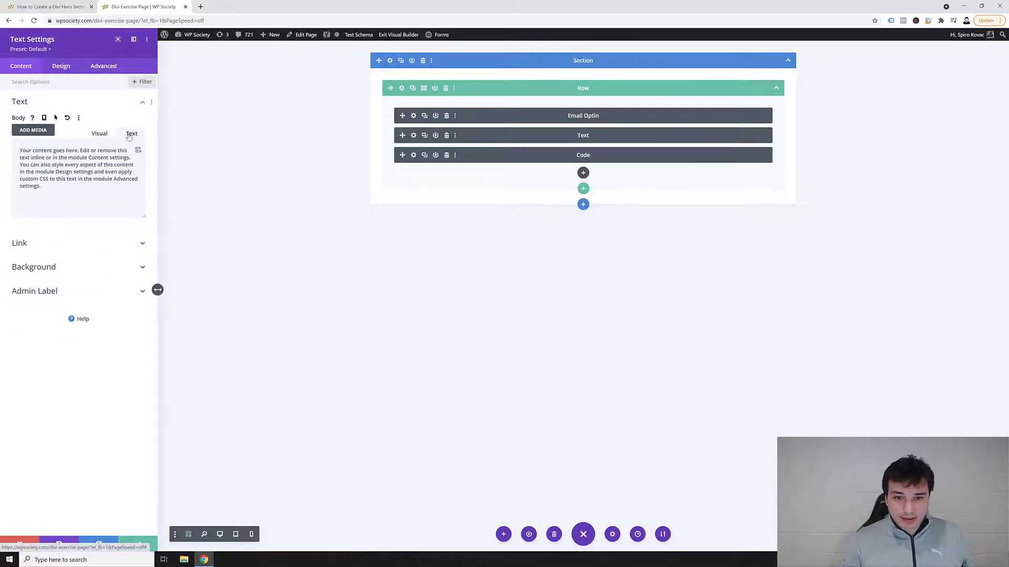
{"action": "left_click", "coordinate": [99, 136]}
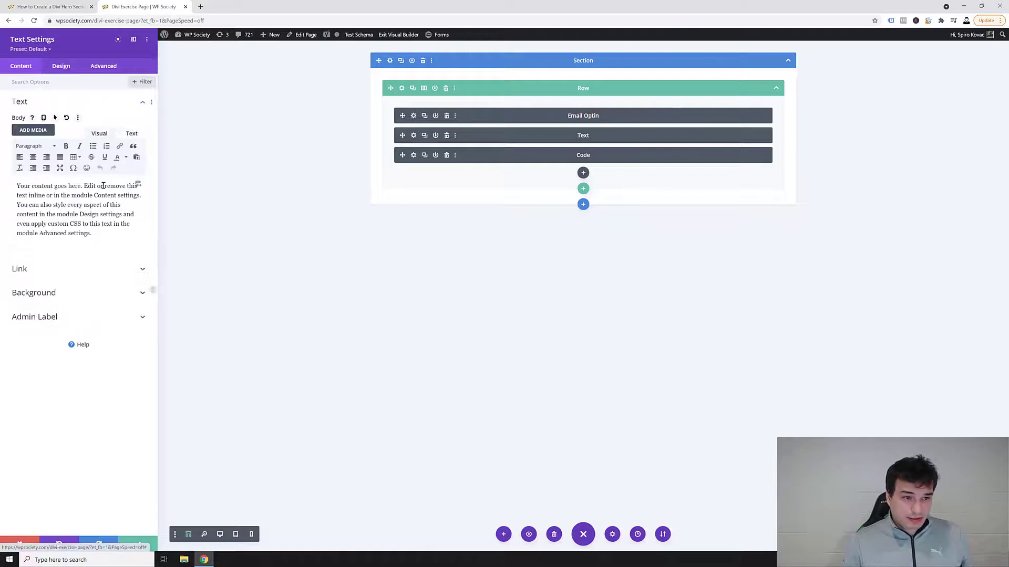
{"action": "left_click", "coordinate": [131, 134]}
{"action": "key", "text": "ctrl+a"}
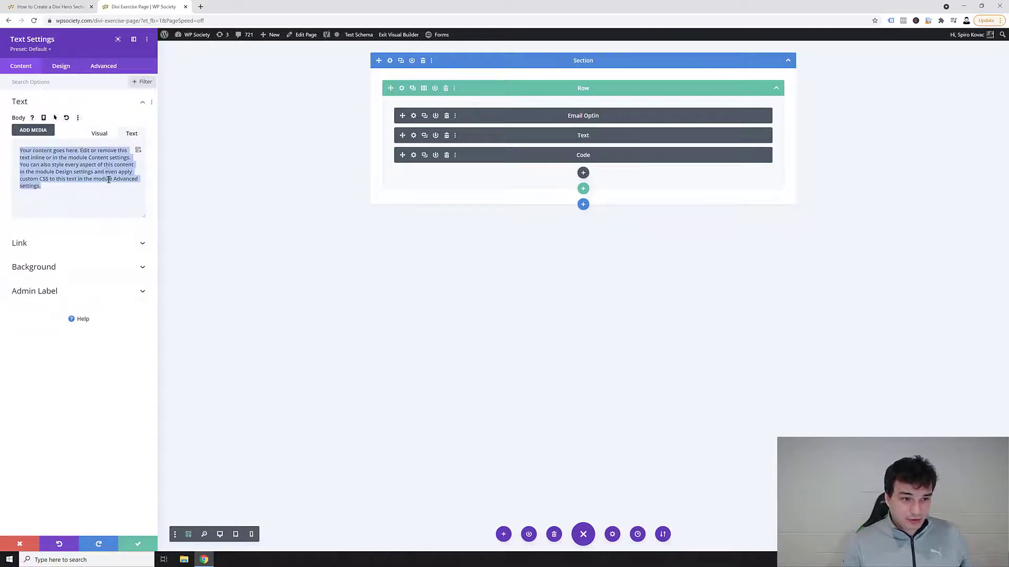
{"action": "type", "text": "<div class=\"cag-scroll-down-link cag-scroll-down-arrow\" data-cag_iconfont=\"ETmodules\" data-cag_icon=\"\"></div>"}
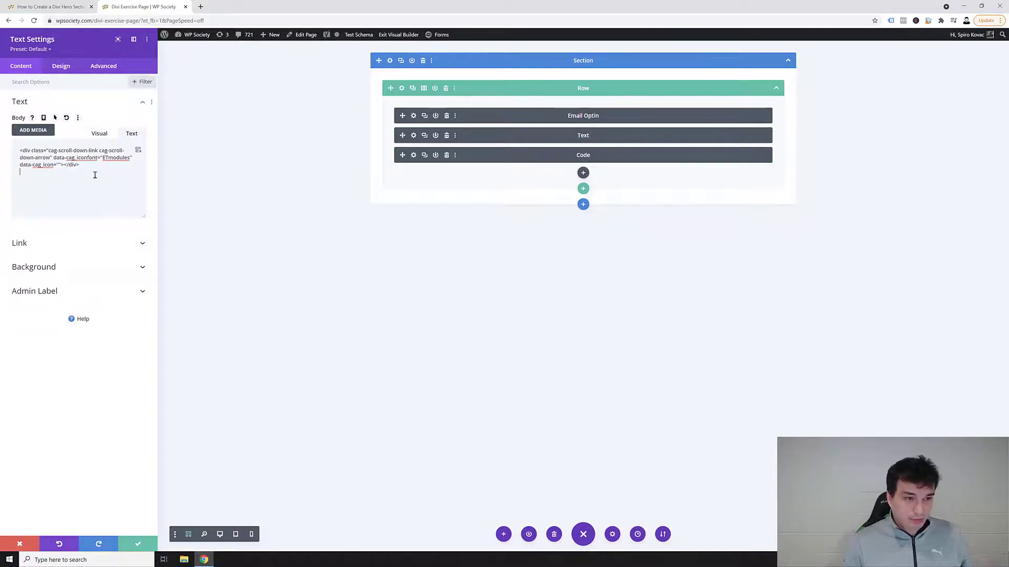
{"action": "left_click", "coordinate": [137, 544]}
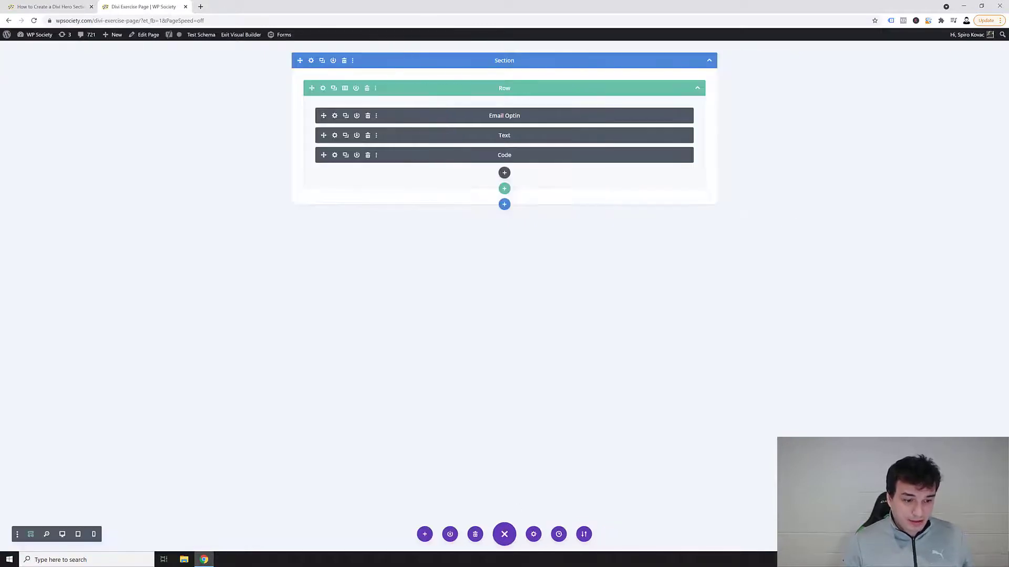
{"action": "middle_click", "coordinate": [225, 34]}
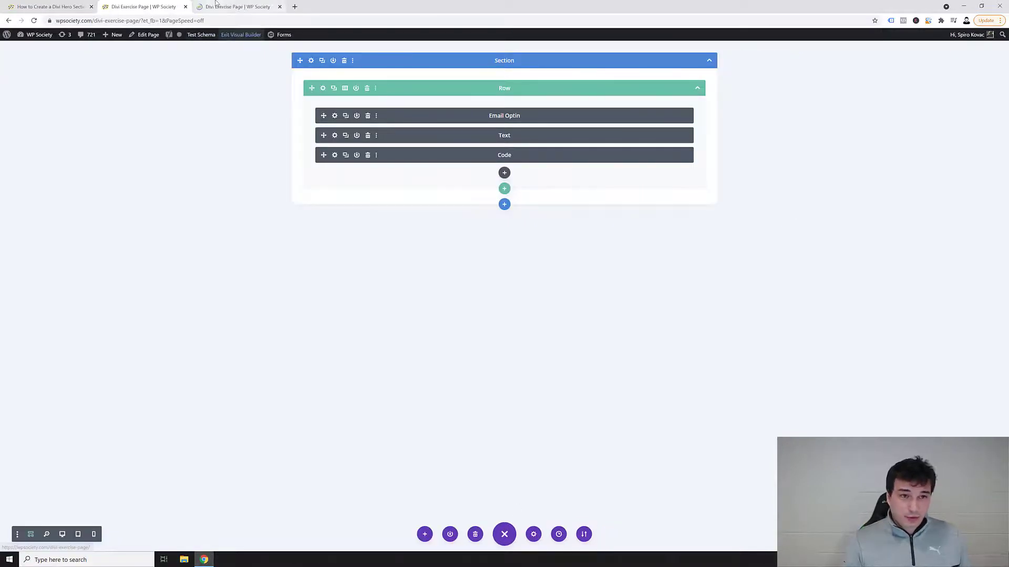
{"action": "left_click", "coordinate": [221, 6]}
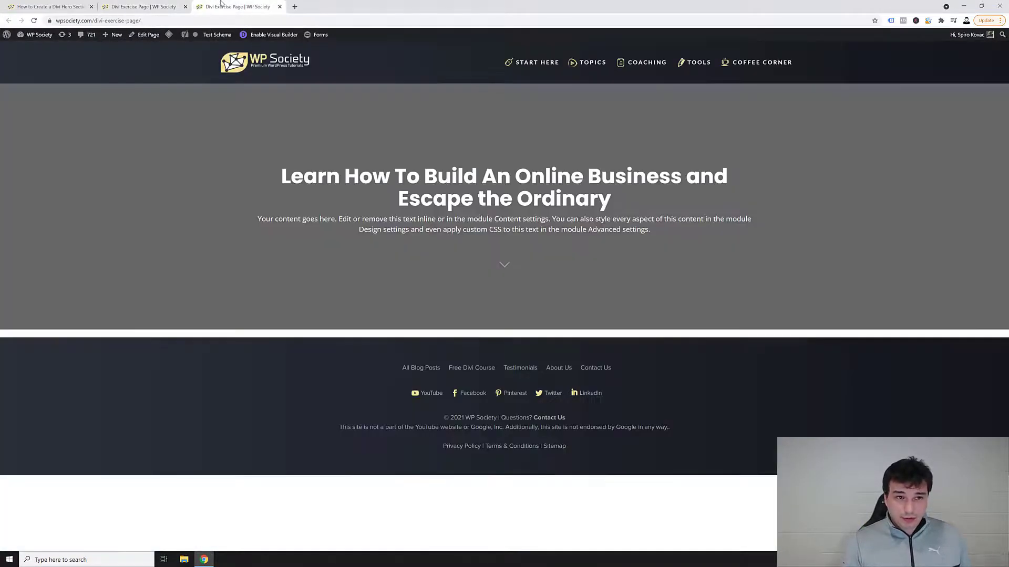
{"action": "middle_click", "coordinate": [269, 5]}
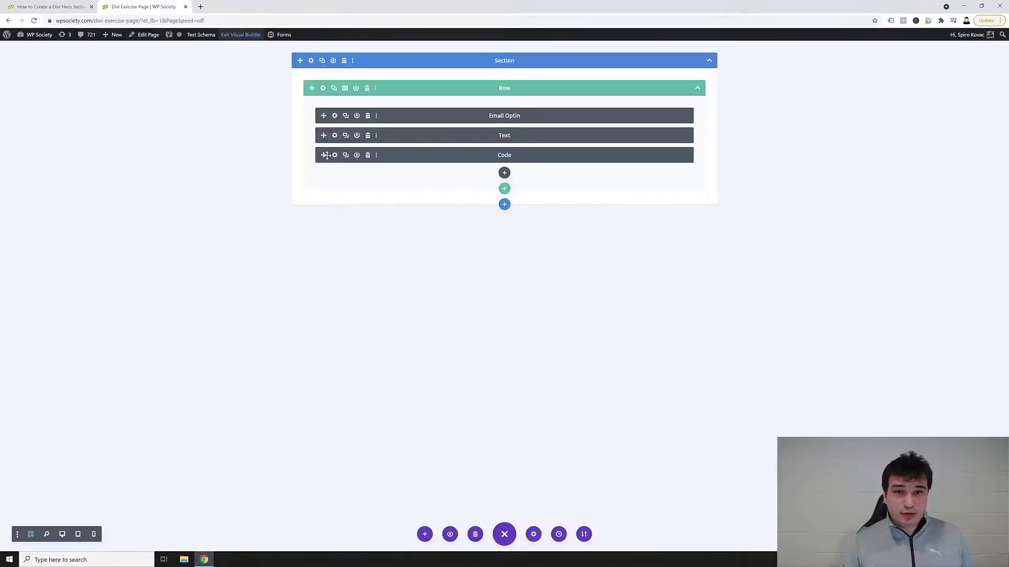
Step: Add a GetResponse account to the Email Optin, choose the wp_society_list list, and save
{"action": "left_click", "coordinate": [334, 116]}
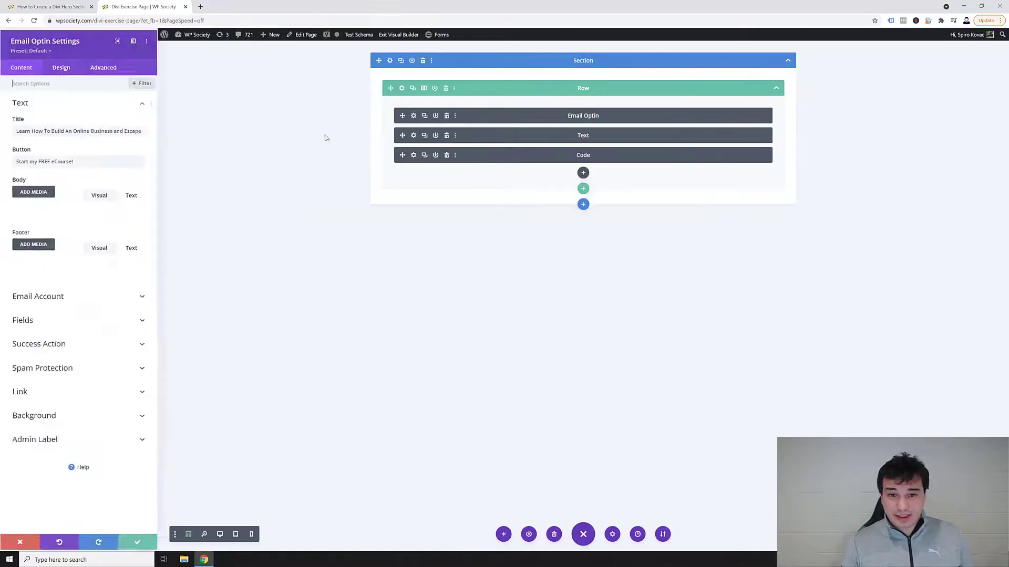
{"action": "scroll", "coordinate": [79, 262], "scroll_direction": "down", "scroll_amount": 3}
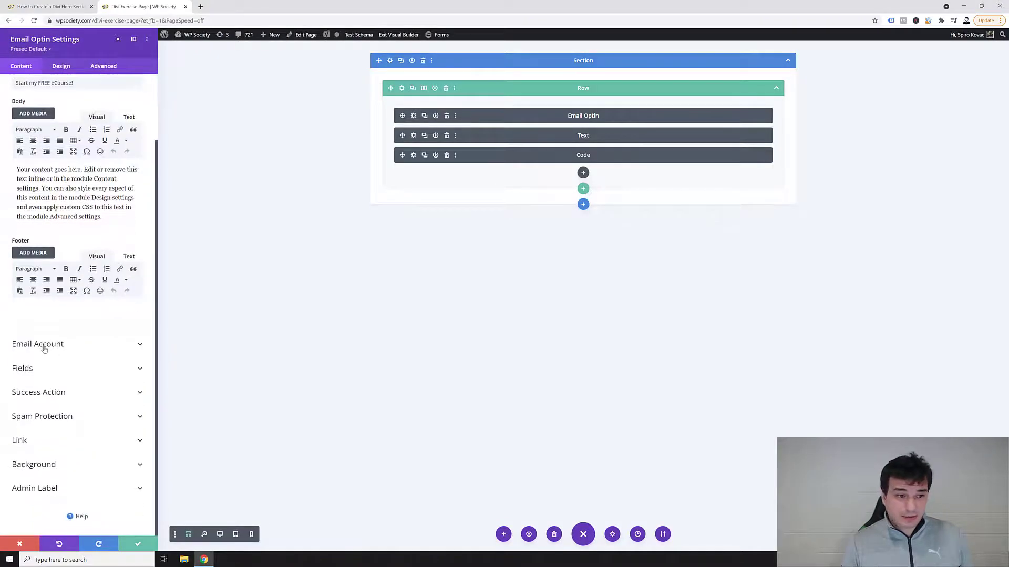
{"action": "left_click", "coordinate": [45, 350]}
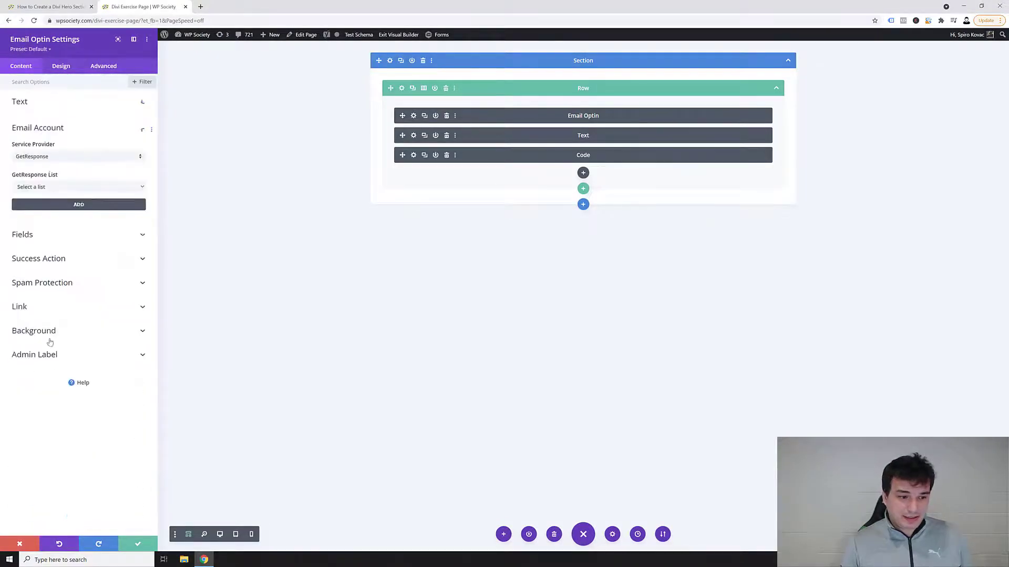
{"action": "left_click", "coordinate": [55, 189]}
{"action": "left_click", "coordinate": [58, 202]}
{"action": "left_click", "coordinate": [73, 207]}
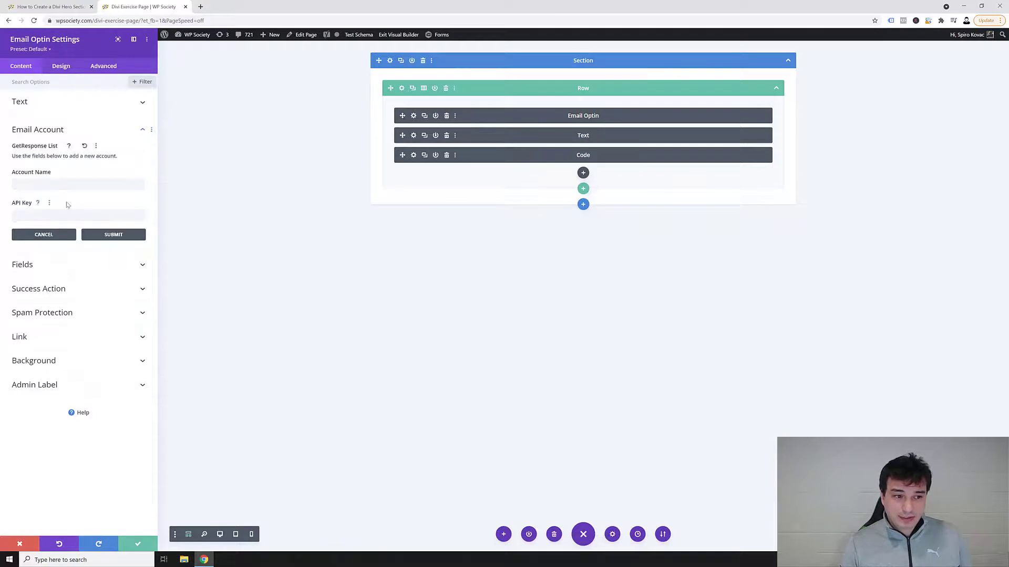
{"action": "left_click", "coordinate": [46, 183]}
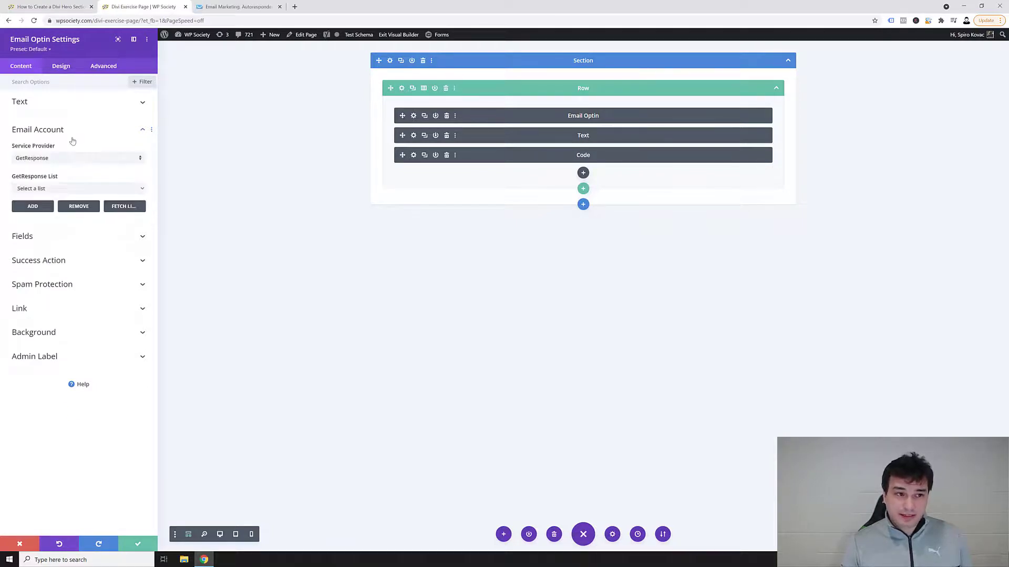
{"action": "left_click", "coordinate": [68, 188]}
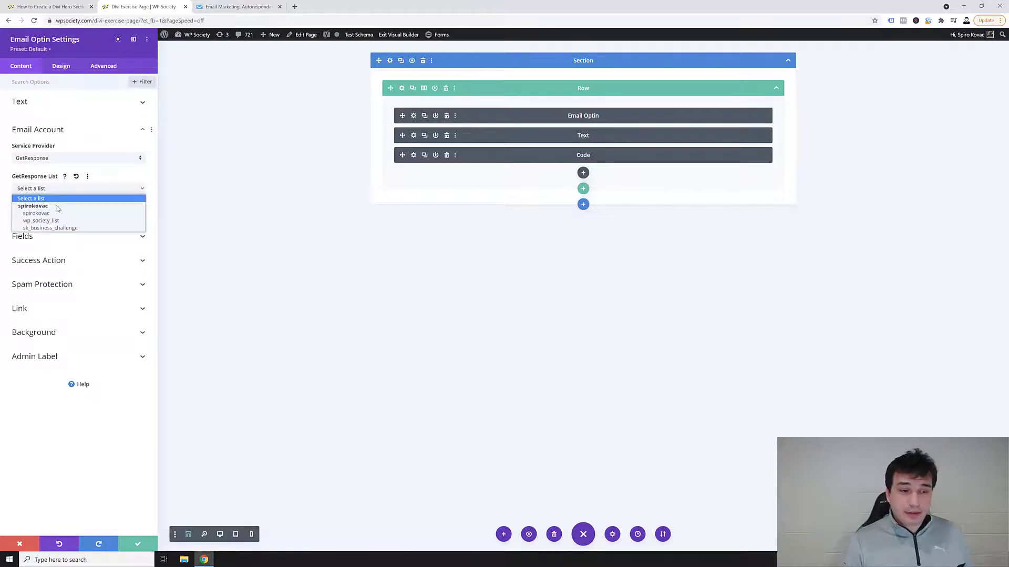
{"action": "left_click", "coordinate": [79, 223]}
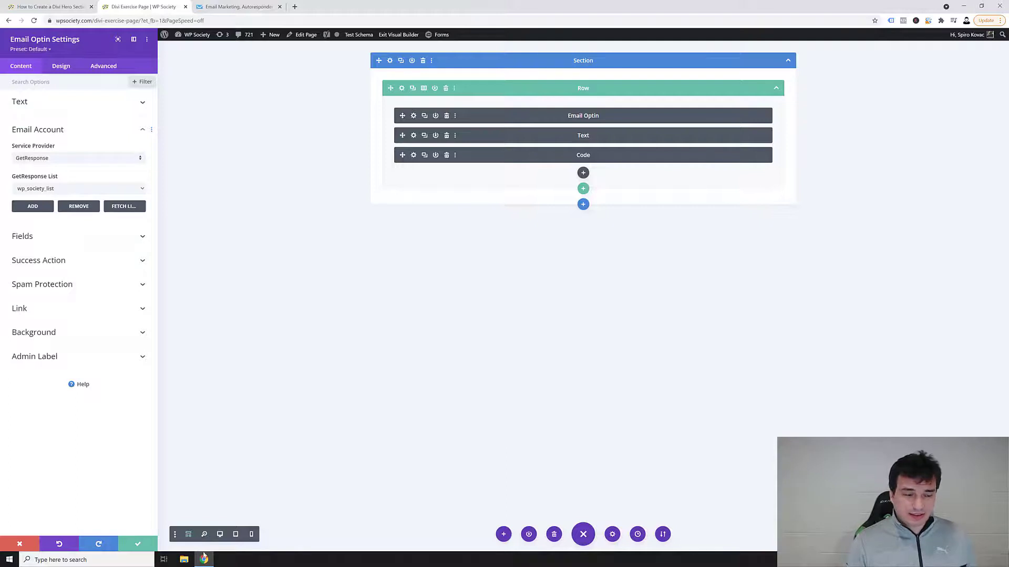
{"action": "left_click", "coordinate": [139, 544]}
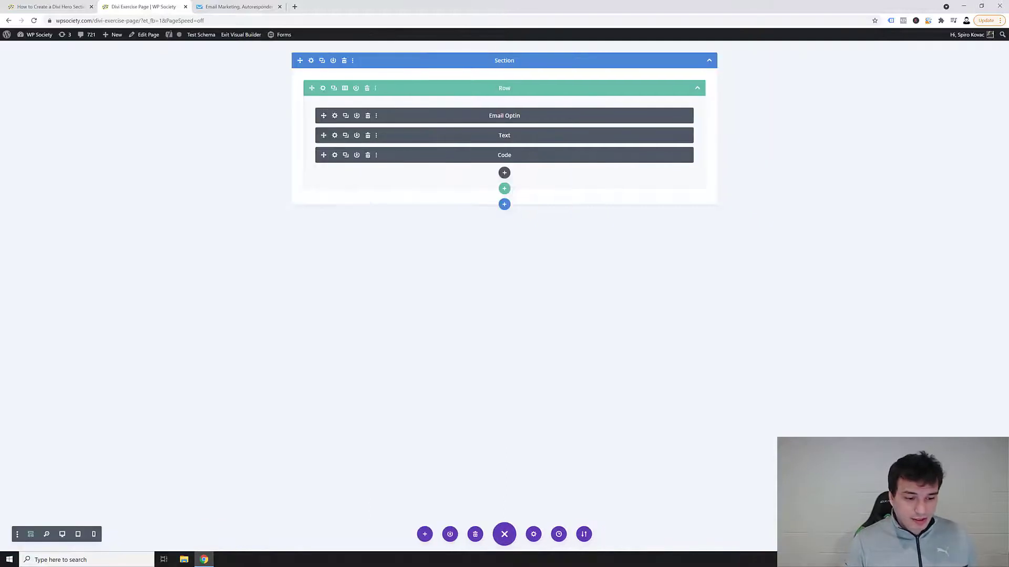
Step: Preview the live page in a new tab, then return to the builder and open the hero section settings
{"action": "middle_click", "coordinate": [239, 42]}
{"action": "left_click", "coordinate": [239, 8]}
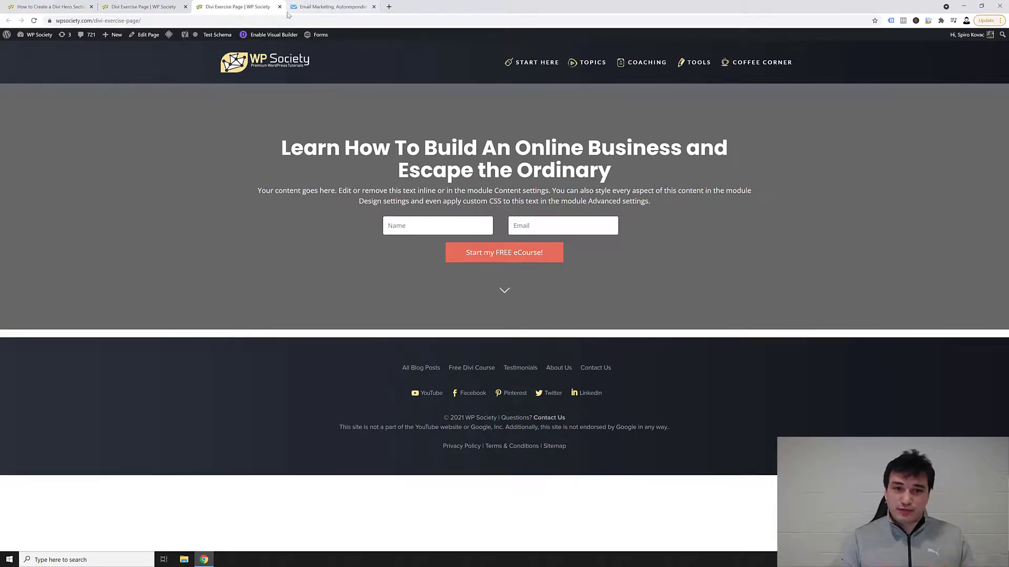
{"action": "left_click", "coordinate": [142, 7]}
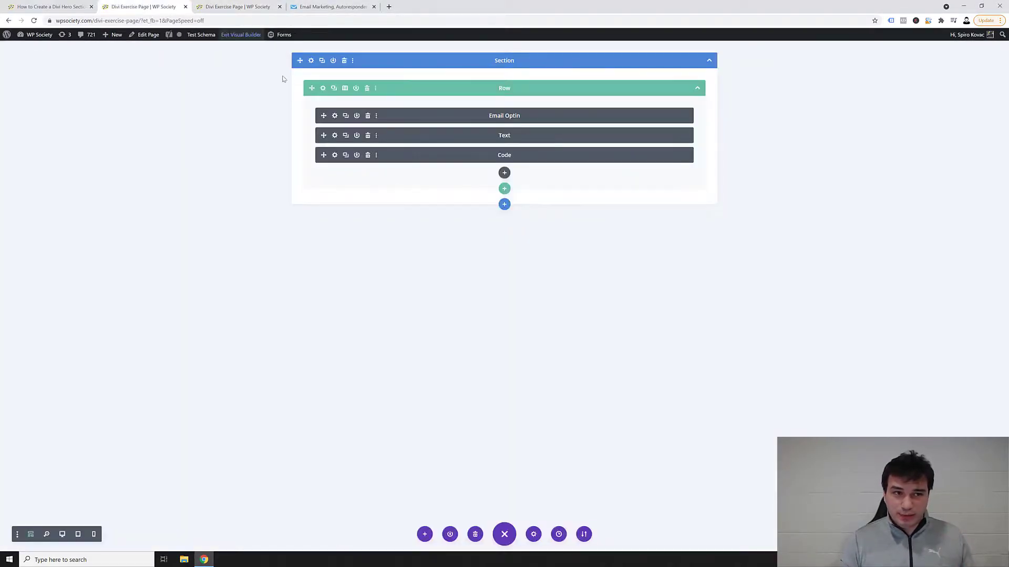
{"action": "left_click", "coordinate": [310, 61]}
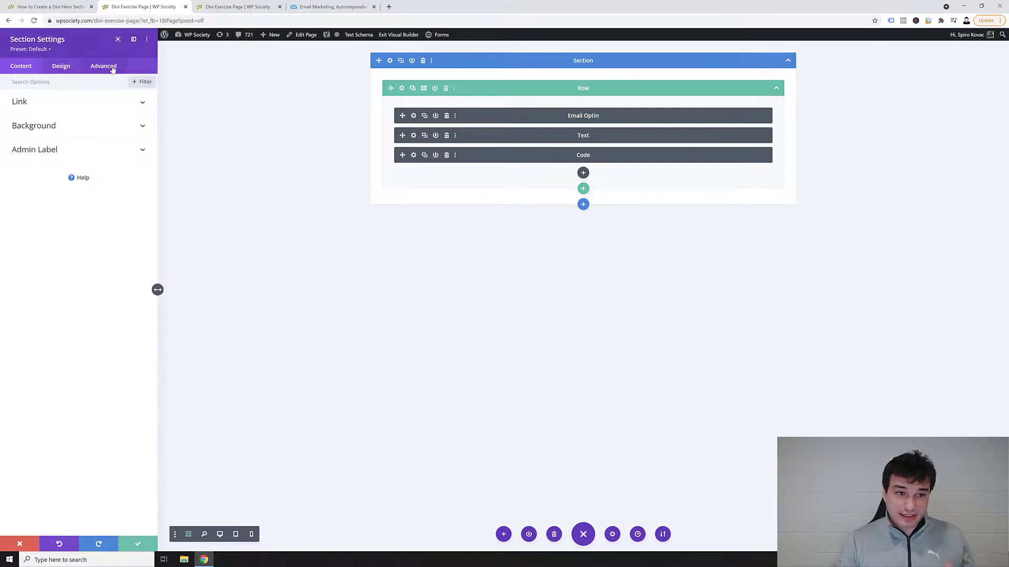
Step: Add an MP4 background video to the hero section from a pasted URL and save the section
{"action": "left_click", "coordinate": [94, 126]}
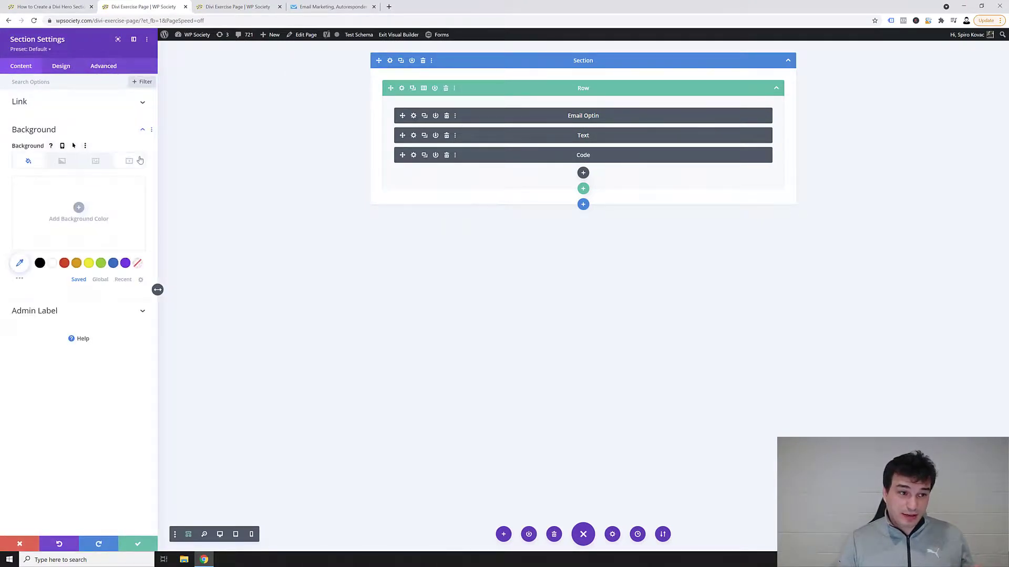
{"action": "left_click", "coordinate": [128, 161]}
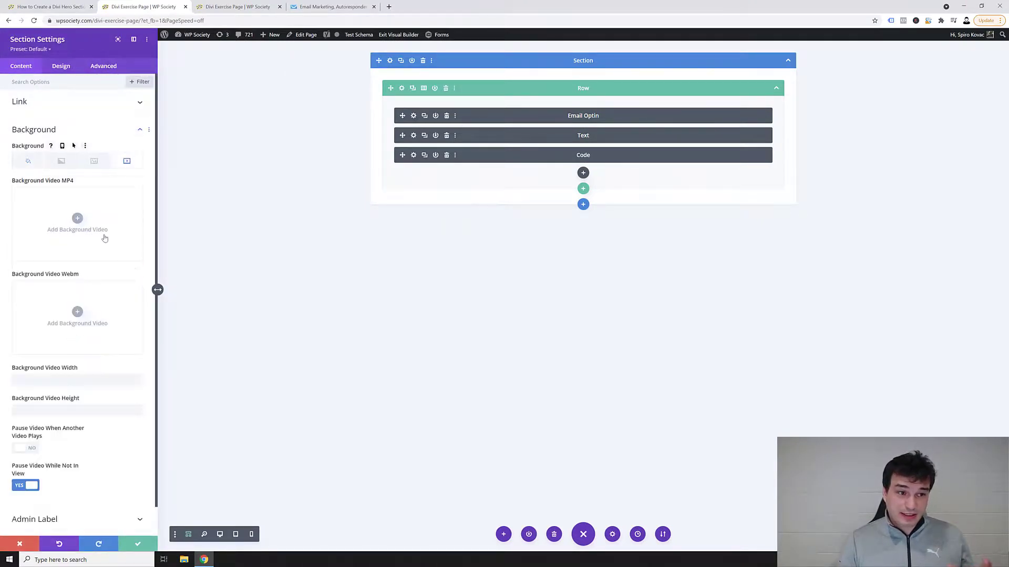
{"action": "left_click", "coordinate": [76, 218]}
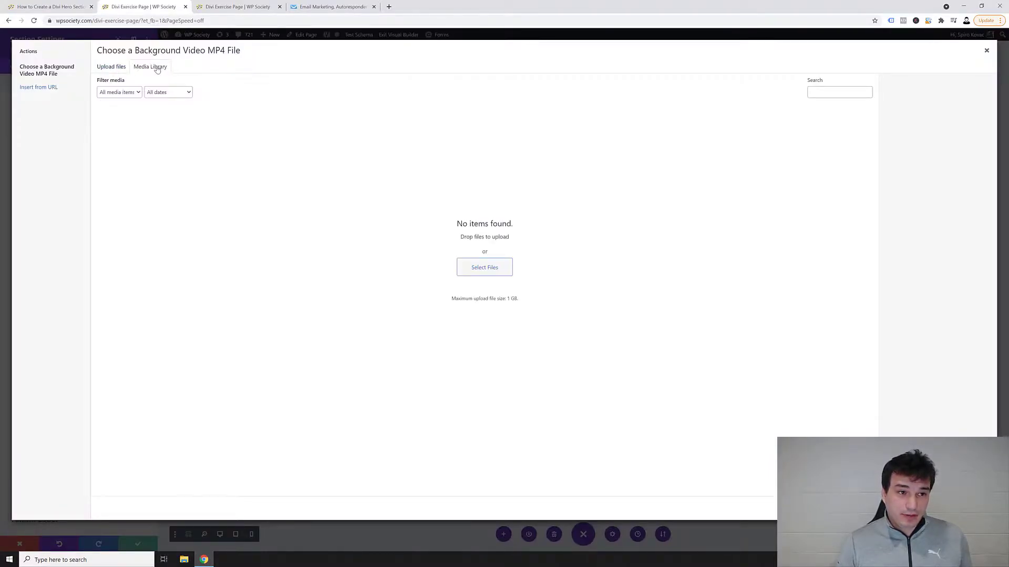
{"action": "left_click", "coordinate": [39, 88]}
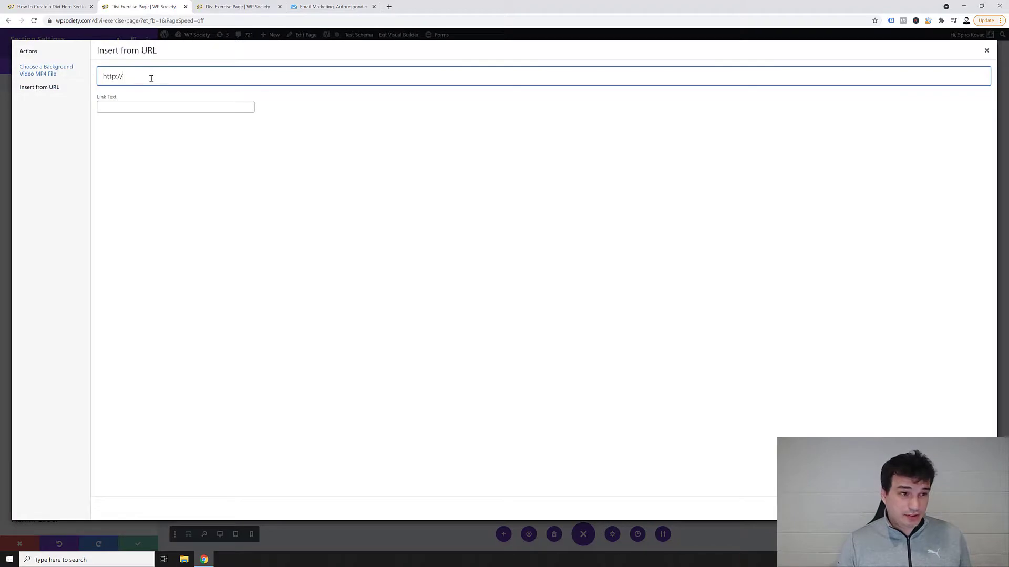
{"action": "type", "text": "https://spirokovac.com/wp-content/uploads/2021/08/Divi.-The-Ultimate-WordPress-Theme-And-Visual-Page-Builder.mp4"}
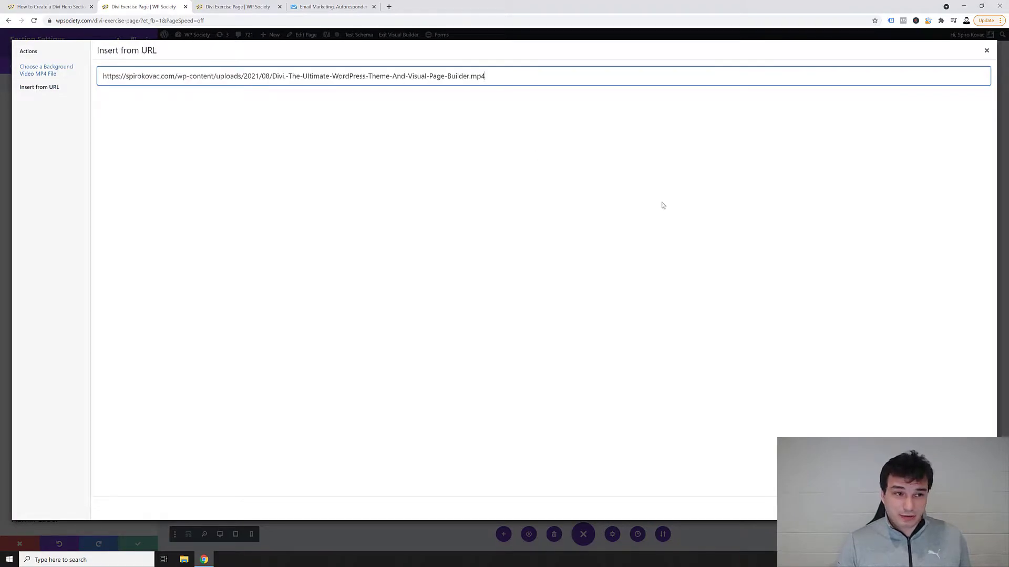
{"action": "left_click", "coordinate": [951, 508]}
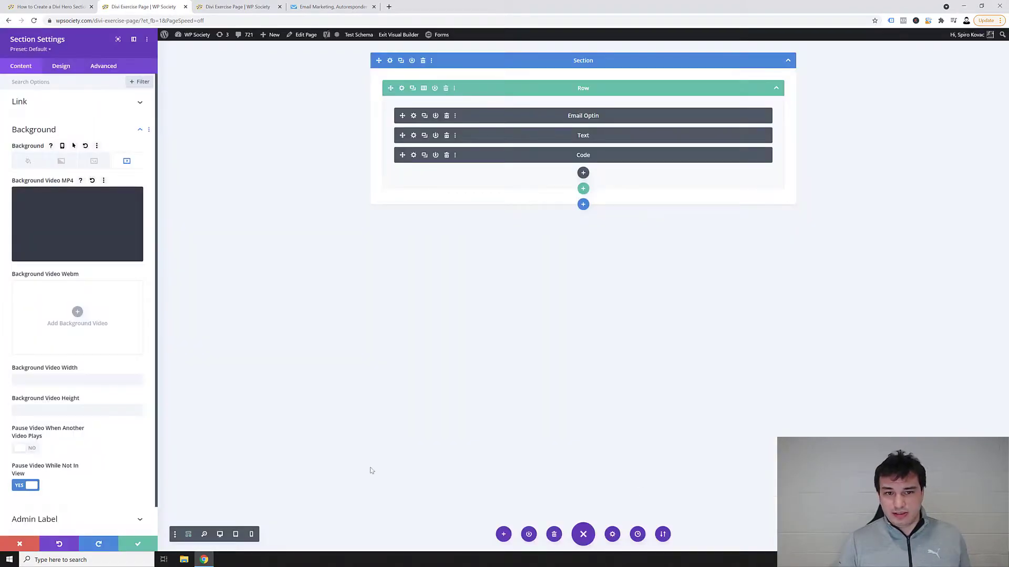
{"action": "left_click", "coordinate": [135, 545]}
Step: Reload the live page, move it into its own window and narrow it to preview the video hero
{"action": "left_click", "coordinate": [238, 6]}
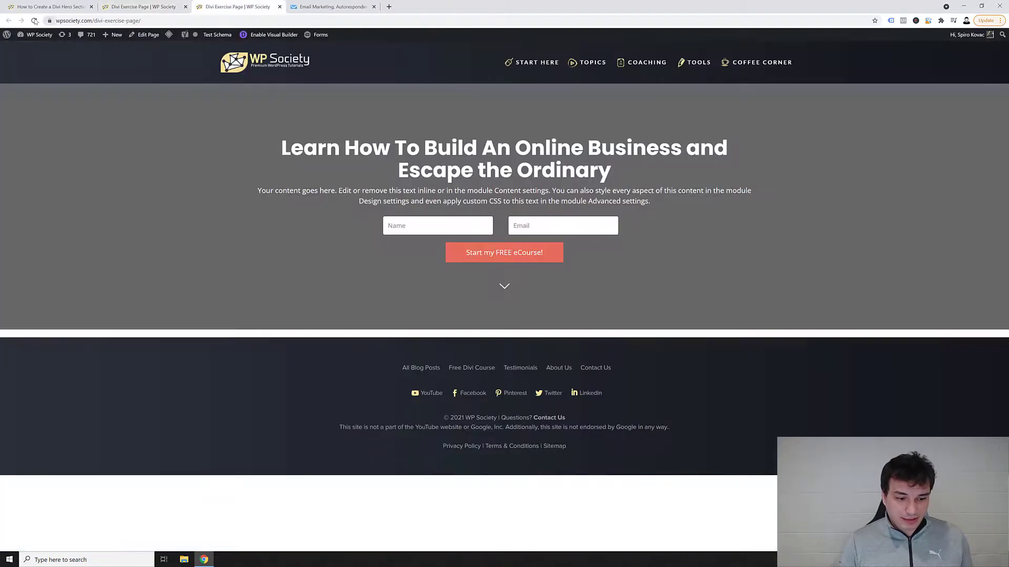
{"action": "left_click", "coordinate": [33, 21]}
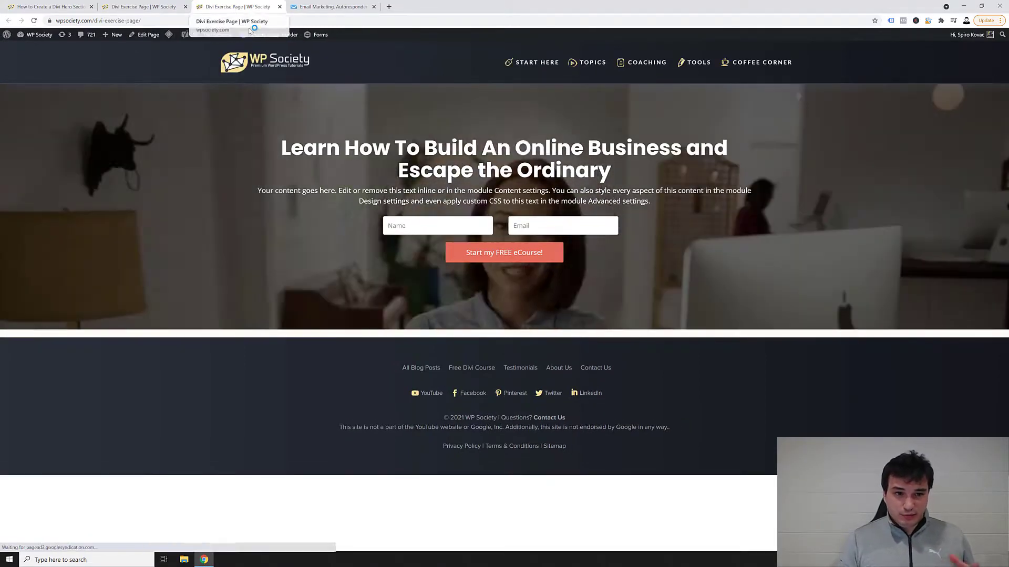
{"action": "right_click", "coordinate": [230, 14]}
{"action": "left_click", "coordinate": [273, 167]}
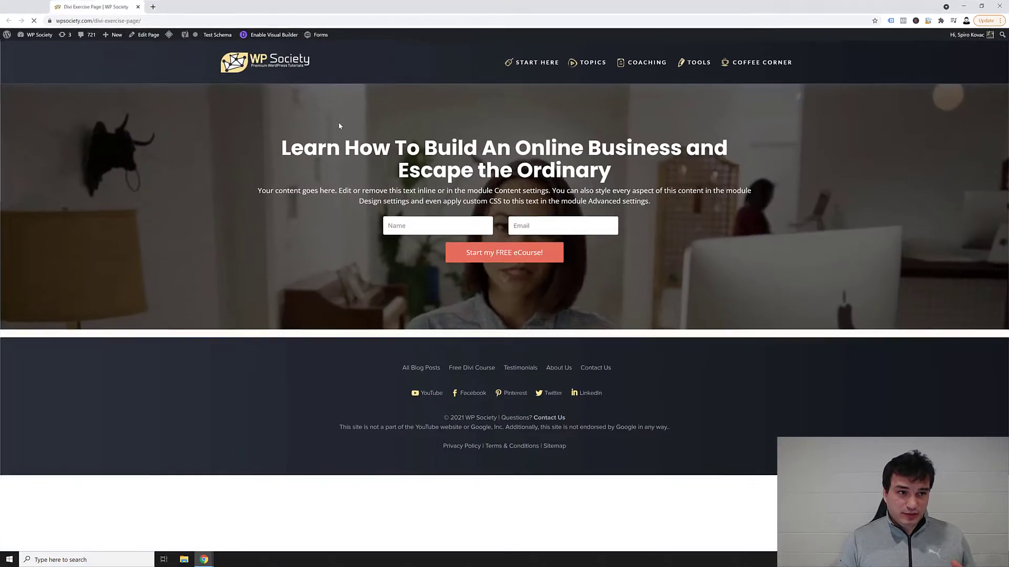
{"action": "double_click", "coordinate": [282, 8]}
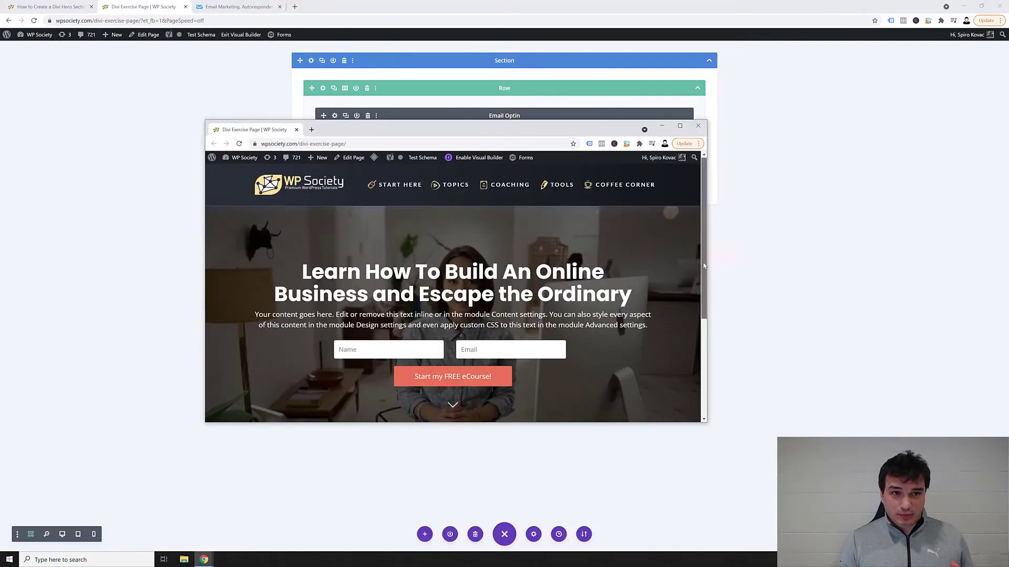
{"action": "scroll", "coordinate": [704, 262], "scroll_direction": "down", "scroll_amount": 1}
{"action": "left_click_drag", "start_coordinate": [706, 267], "coordinate": [663, 254]}
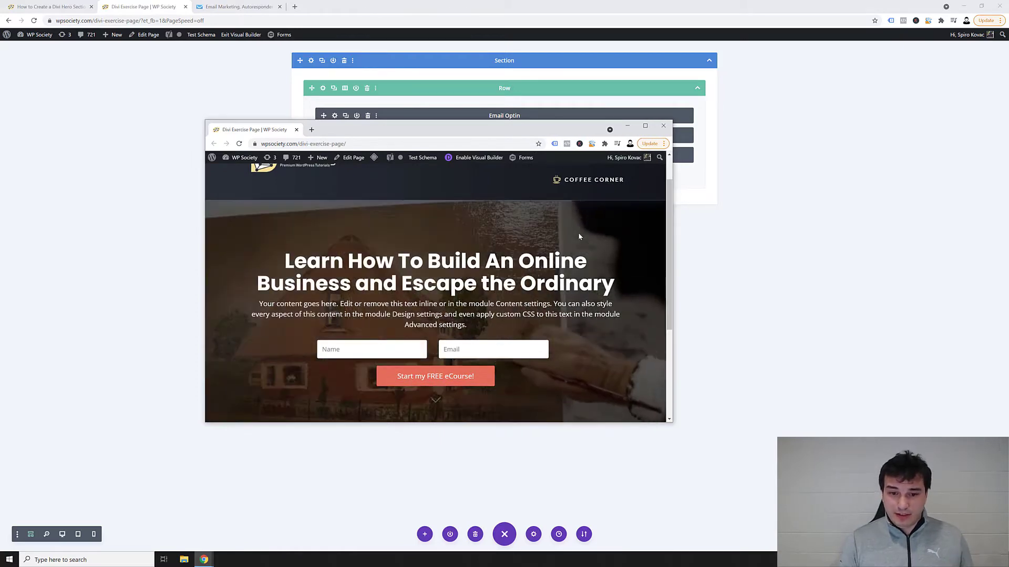